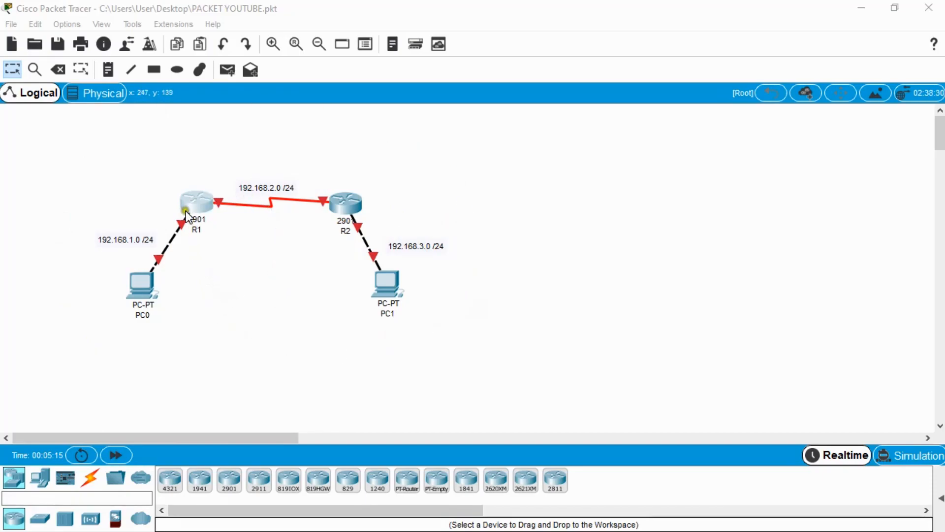
Add address notes for the first LAN: 192.168.1.1 beside R1's link to PC0 and 192.168.1.2 beside PC0.
click(109, 69)
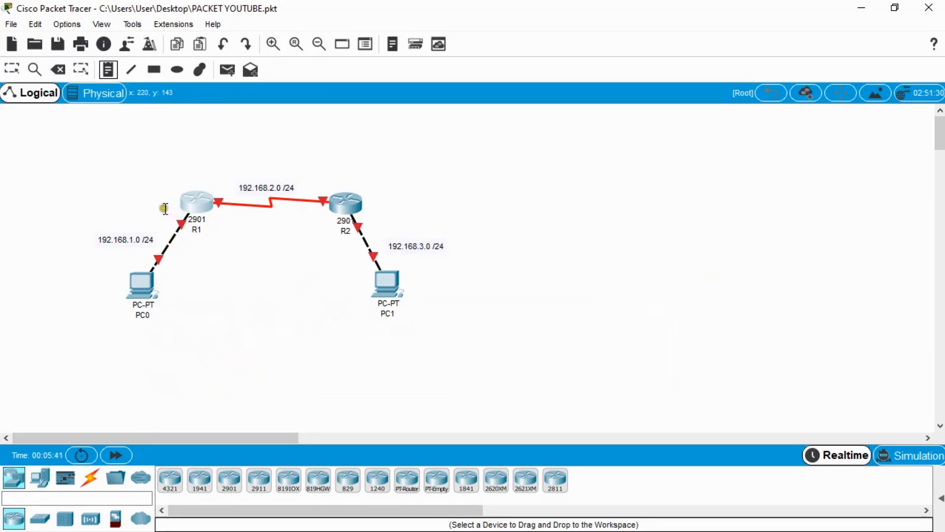
click(134, 209)
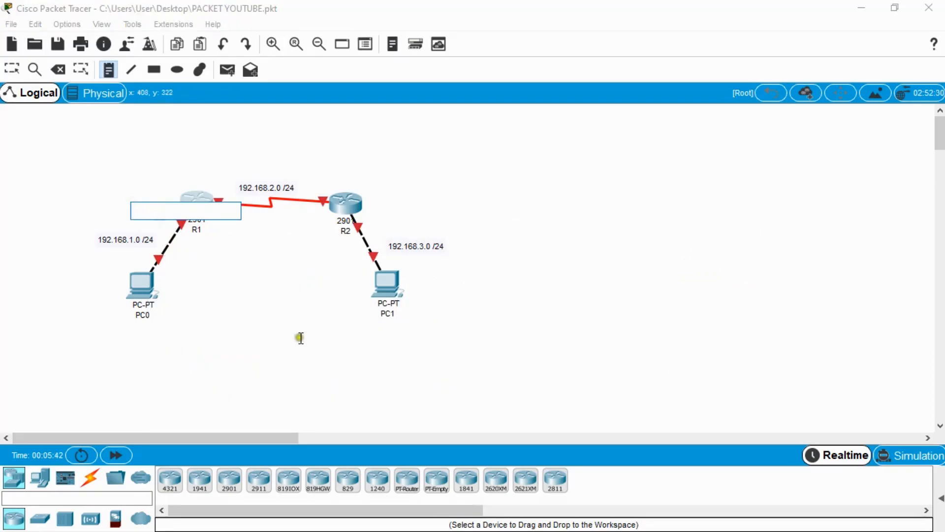
text(192.168.1.1)
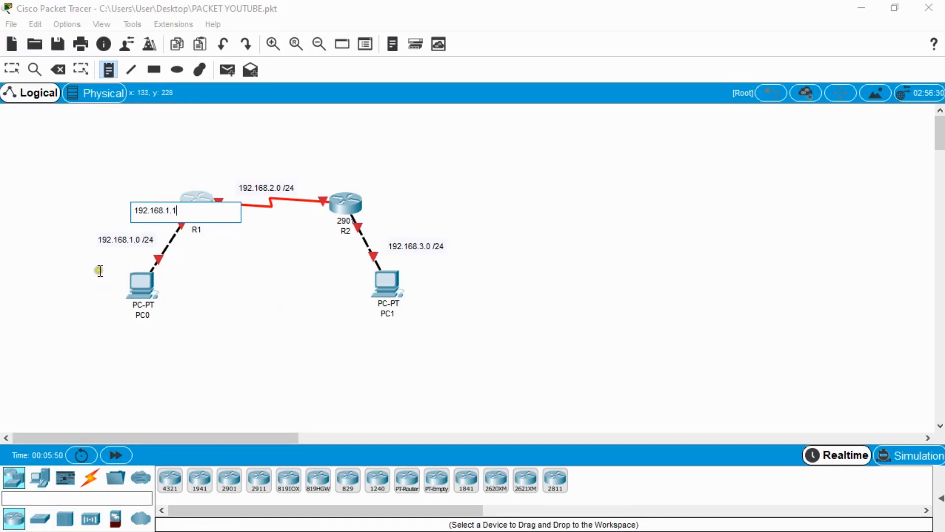
click(77, 284)
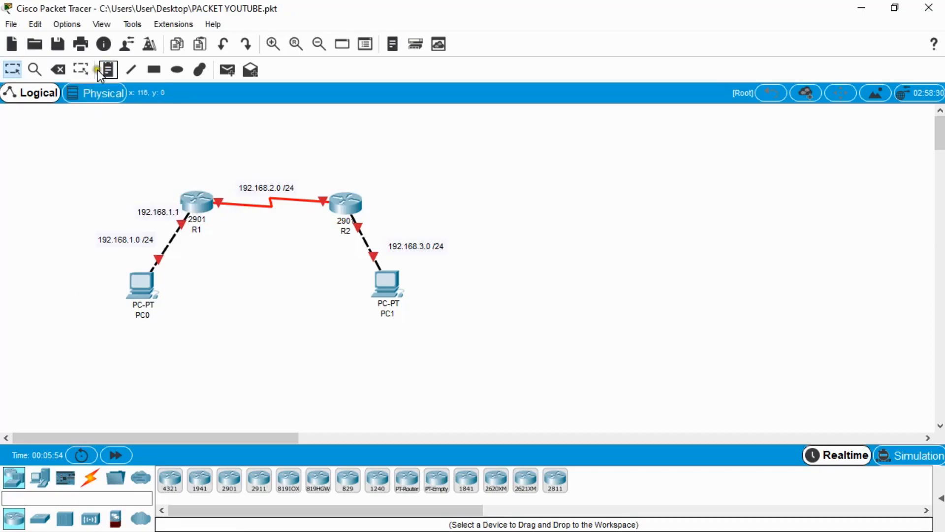
click(101, 70)
click(72, 292)
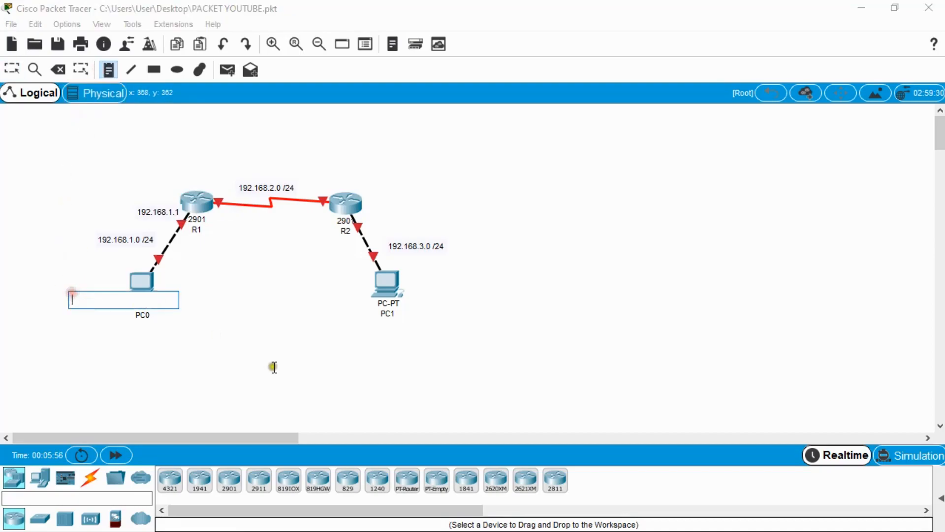
text(192.168.1.2)
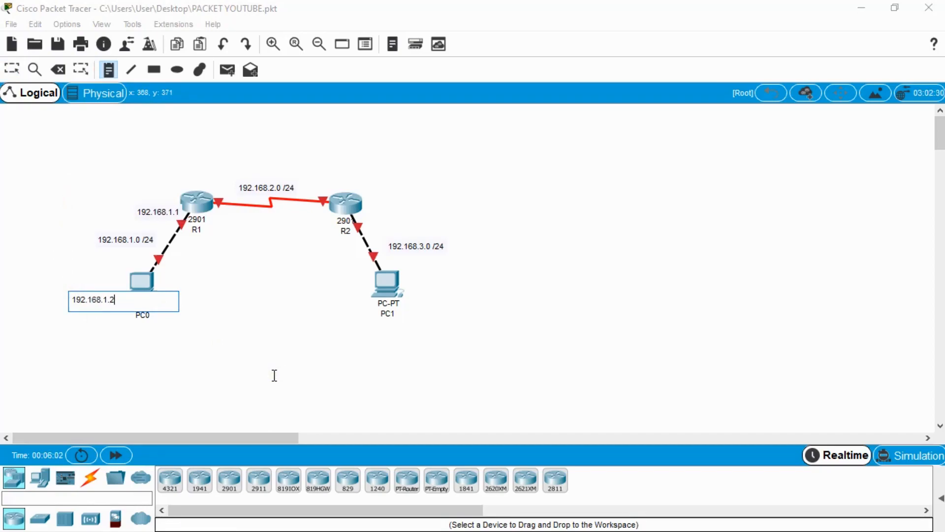
click(271, 375)
key(Escape)
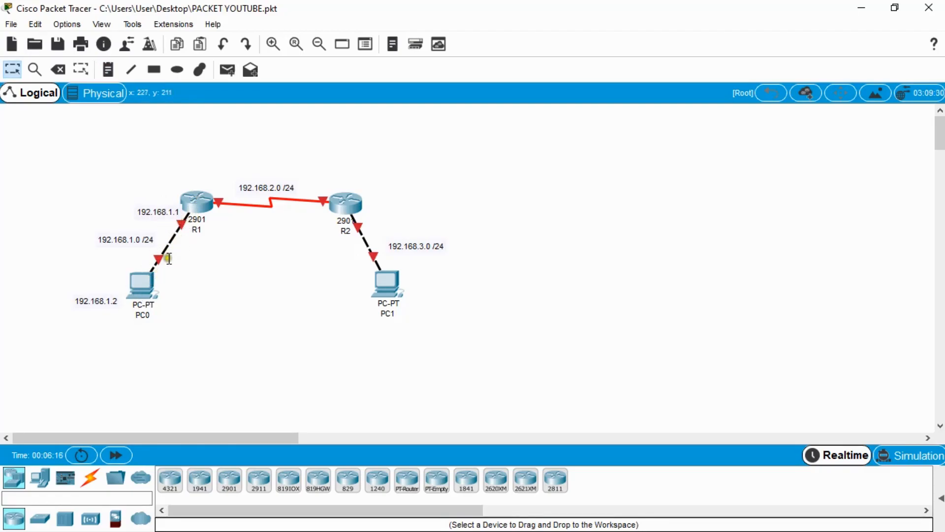
Add address notes for the serial link: 192.168.2.1 above router R1 and 192.168.2.2 above router R2.
click(112, 70)
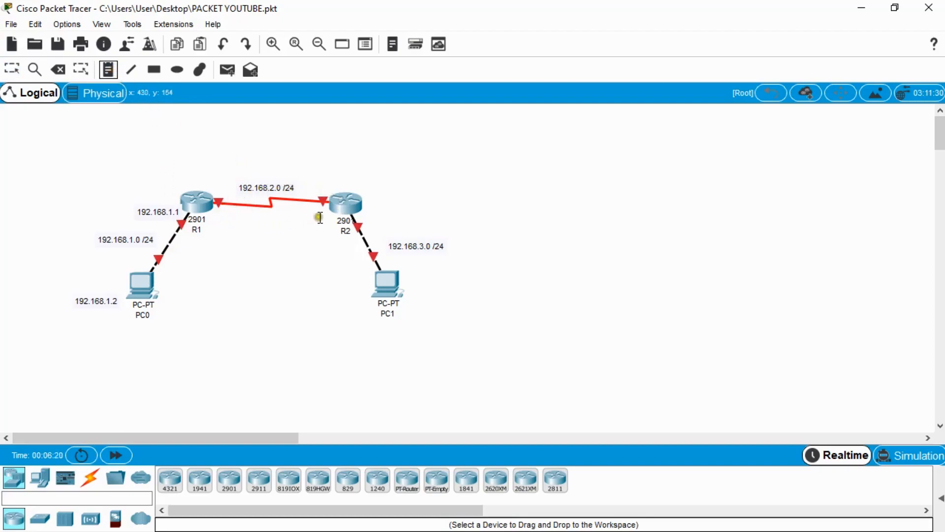
click(194, 166)
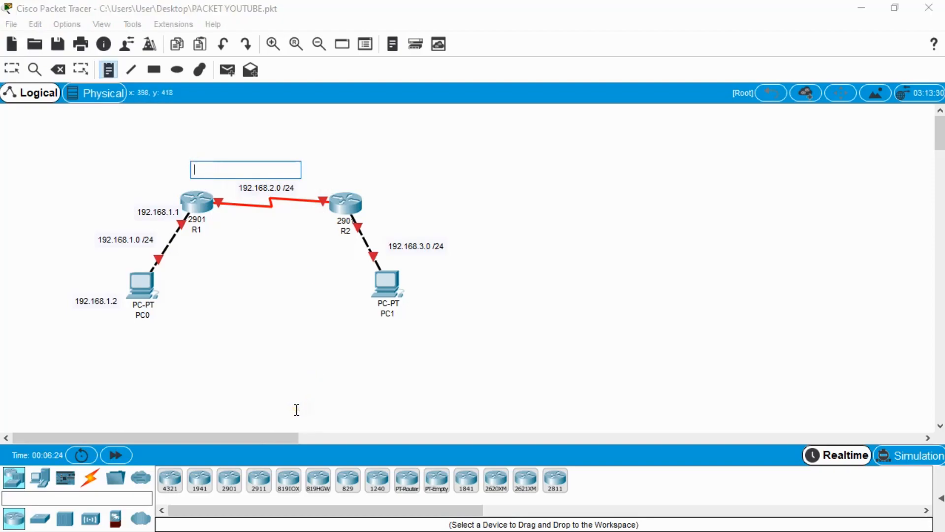
text(192.168.2.1)
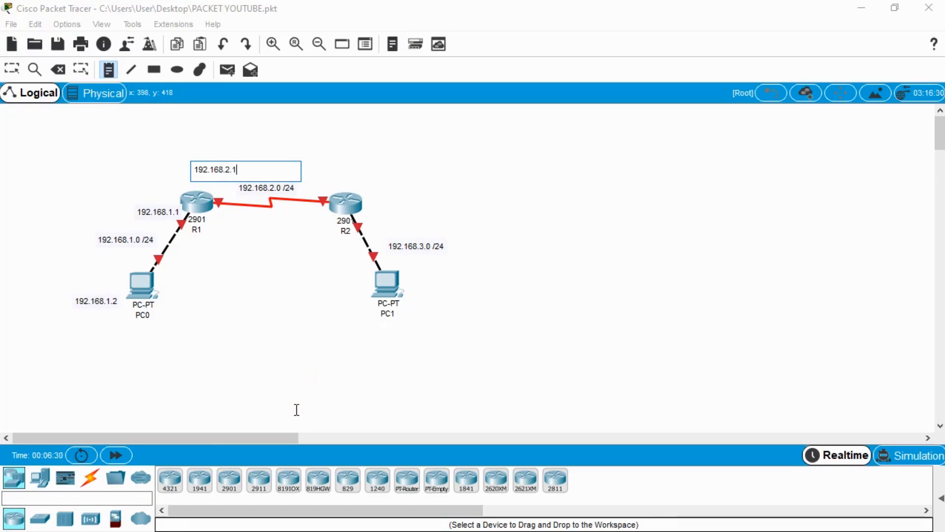
click(321, 158)
click(108, 69)
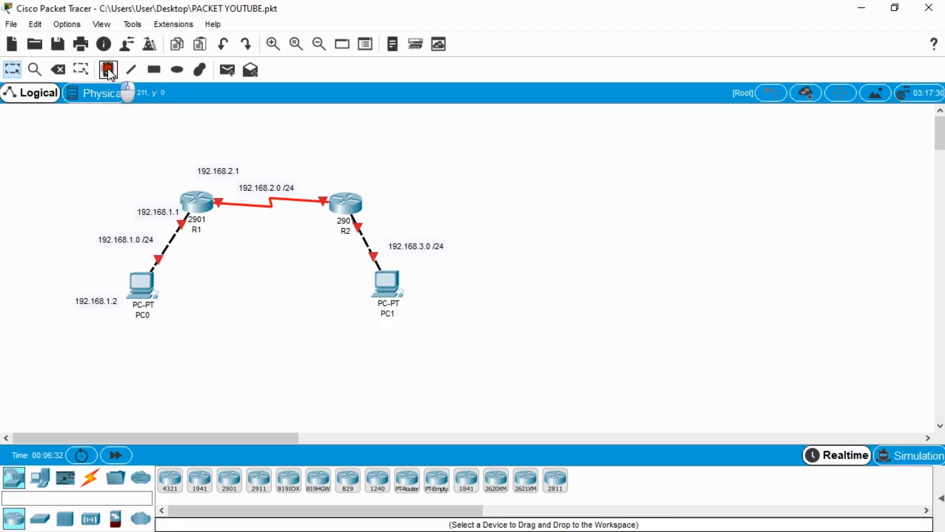
click(305, 163)
text(192.168.2.2)
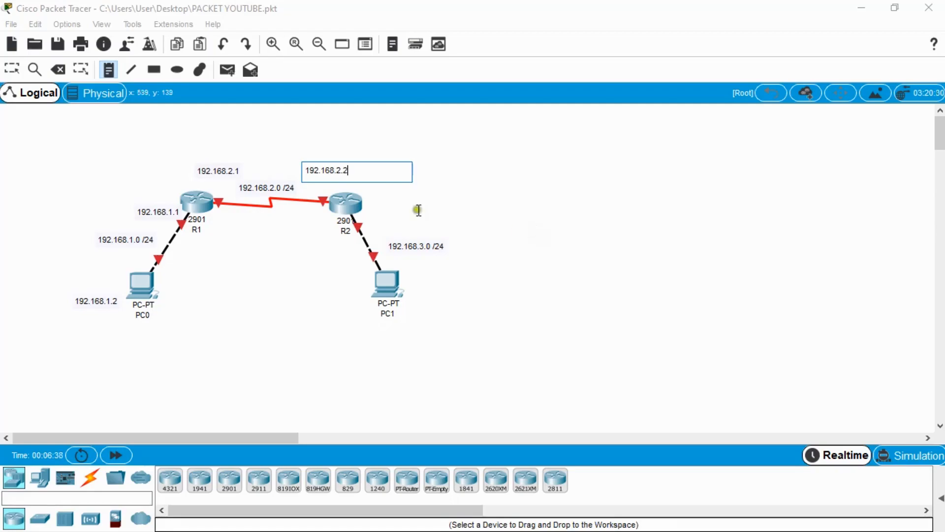
click(505, 184)
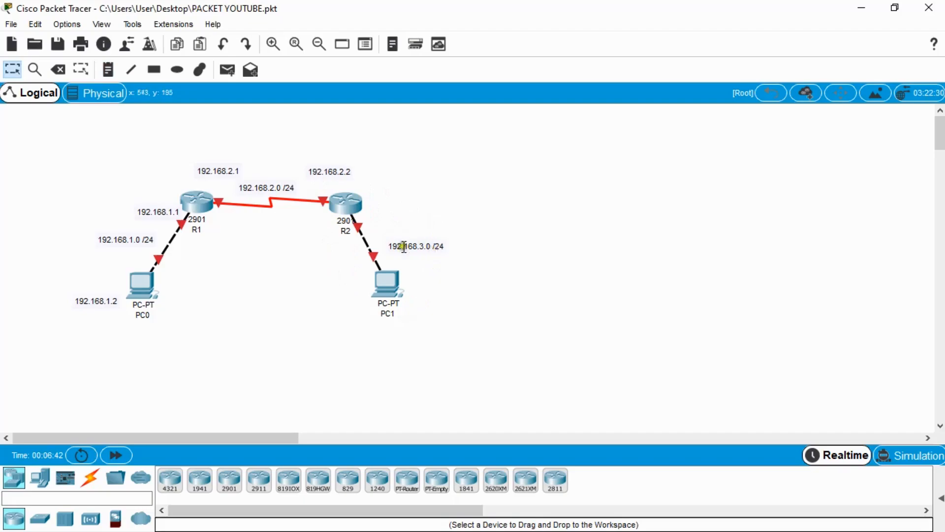
Add address notes for the second LAN: 192.168.3.1 beside R2's link to PC1 and 192.168.3.2 beside PC1.
click(107, 69)
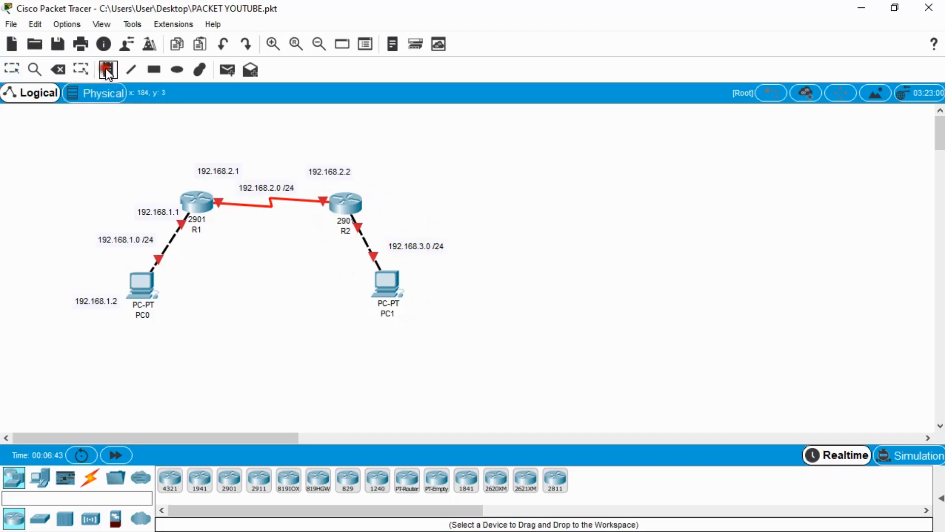
click(372, 215)
text(192.168.3.1)
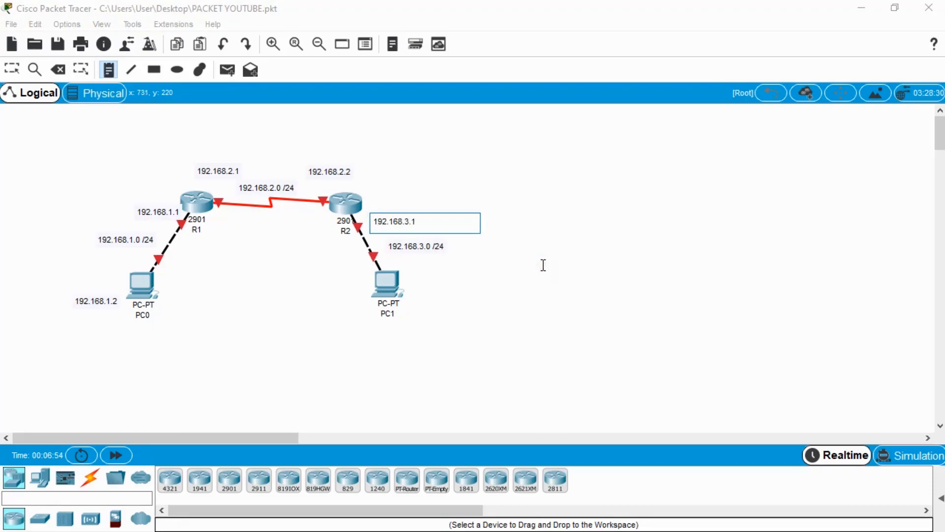
click(109, 70)
click(423, 295)
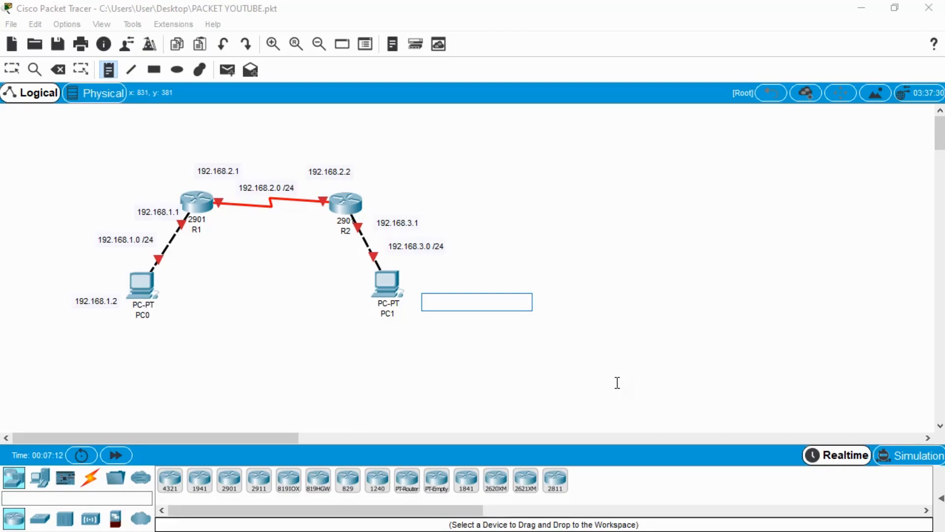
text(192.168.3.2)
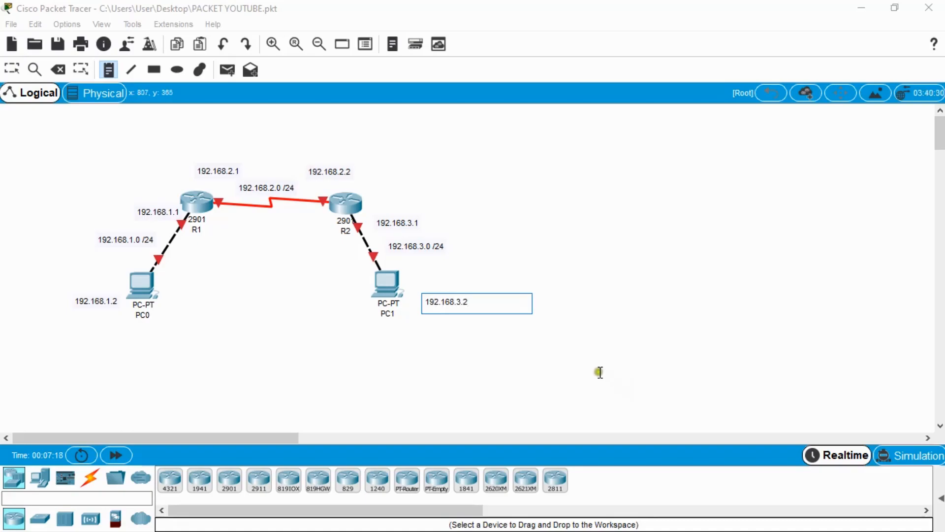
key(Escape)
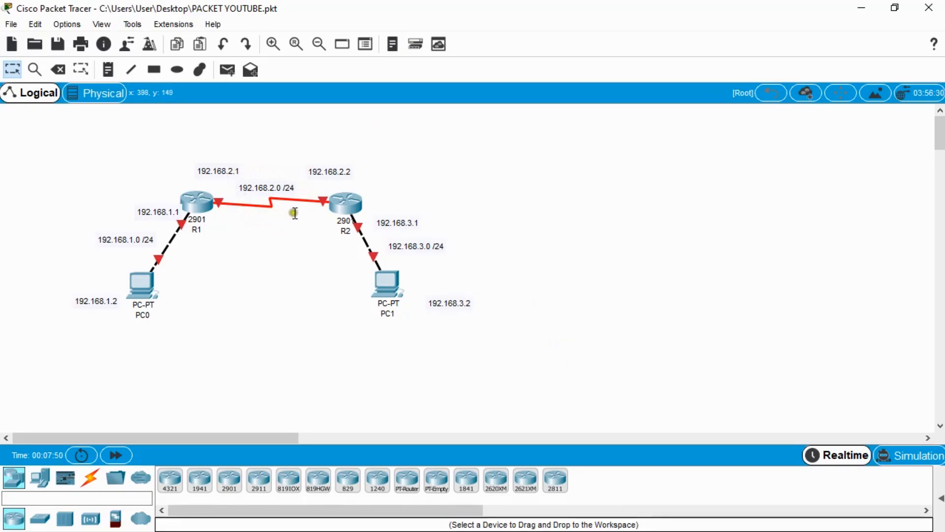
click(289, 187)
mouse_move(290, 188)
mouse_down()
mouse_move(278, 210)
mouse_move(239, 209)
mouse_move(253, 203)
mouse_up()
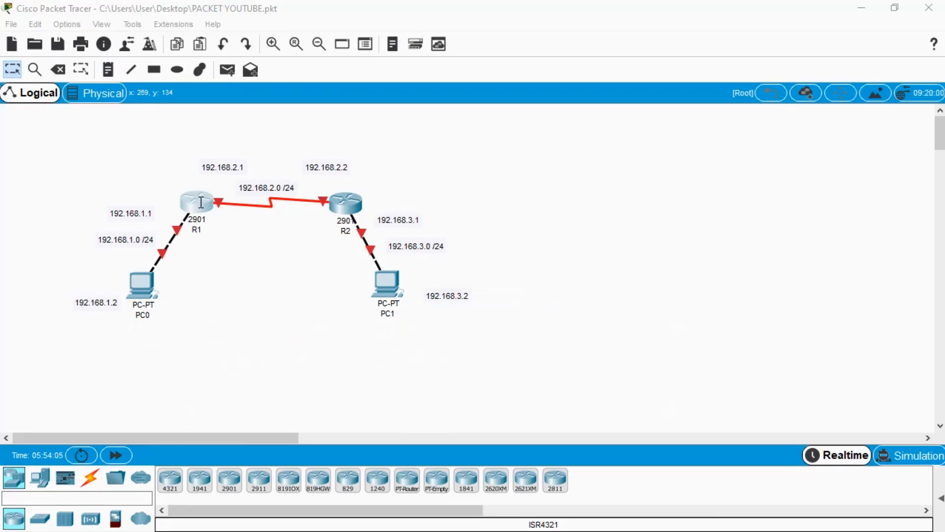
In R1's command line, enter interface g0/0 and start the command ip address 192.168.1.1 without running it.
click(201, 202)
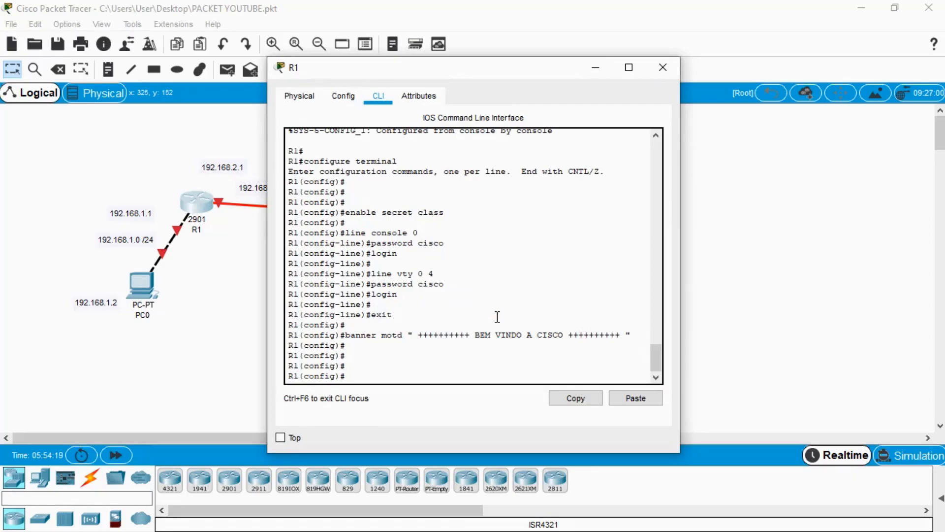
text(interface g0/0)
key(Return)
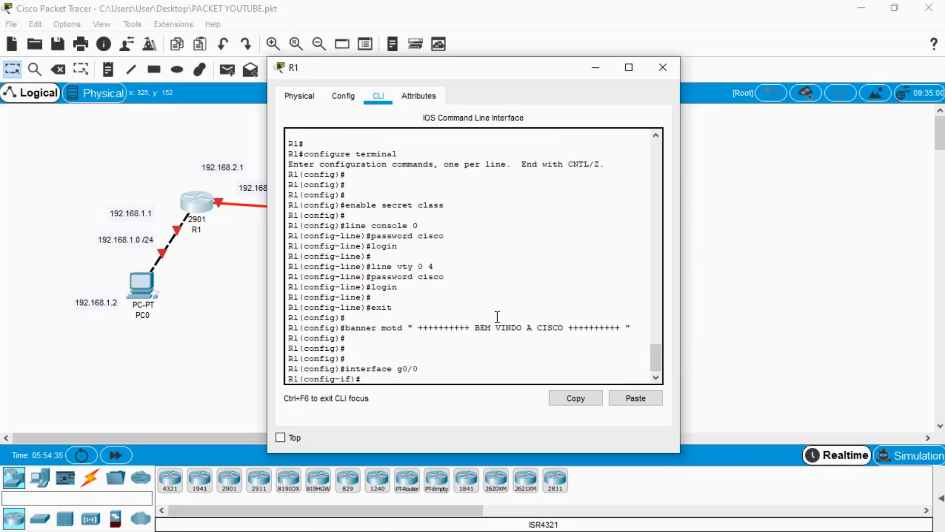
click(372, 377)
text(p address 192.168.1.1)
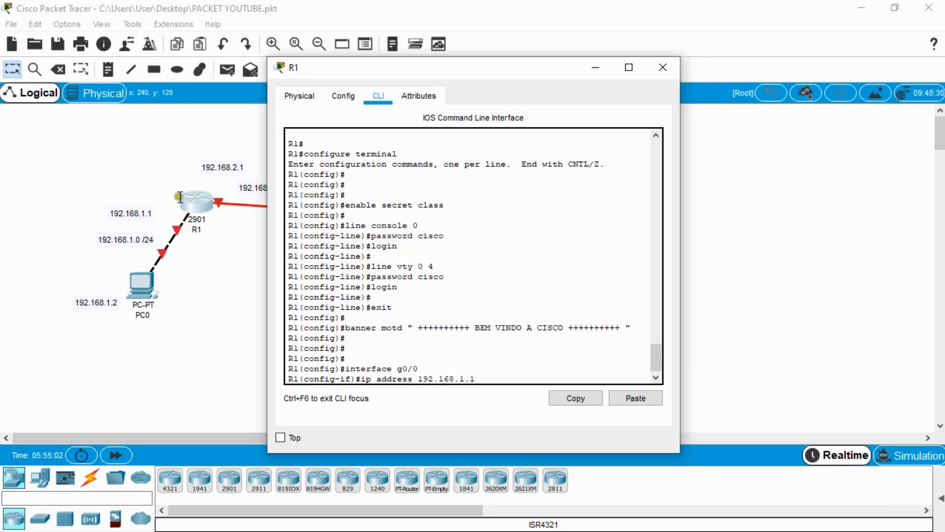
Move the 192.168.1.1 note slightly closer to router R1.
click(119, 209)
drag(120, 209, 165, 208)
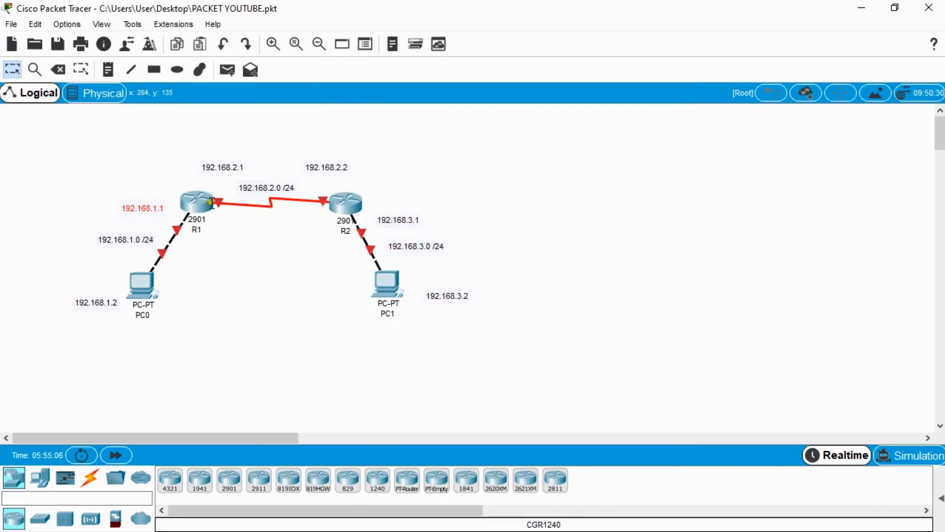
Complete R1's g0/0 address command with mask 255.255.255.0 and enable the interface with no shutdown.
click(197, 203)
click(522, 382)
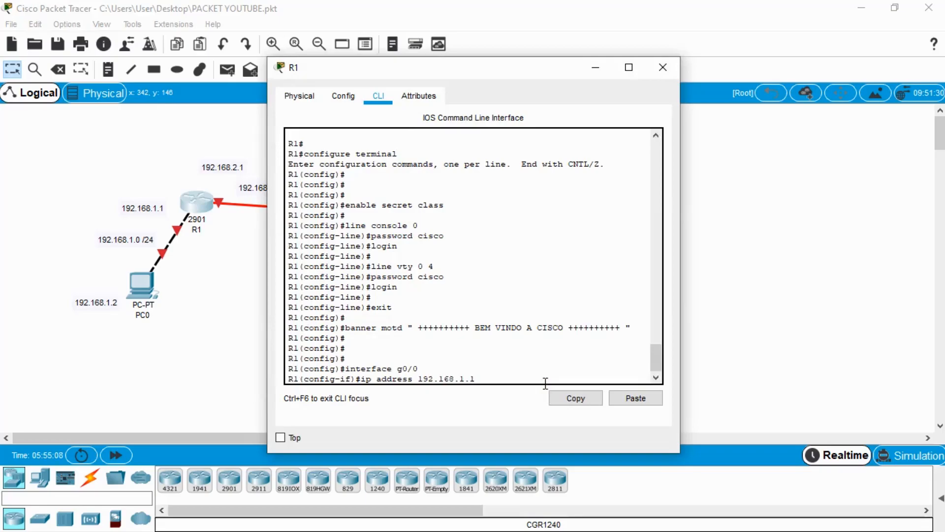
text(25)
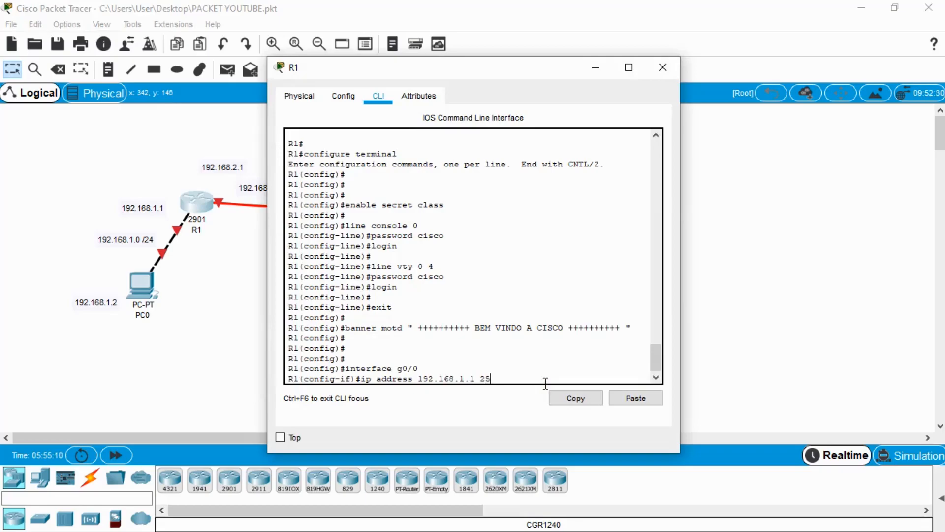
text(5.255.255.0)
key(Return)
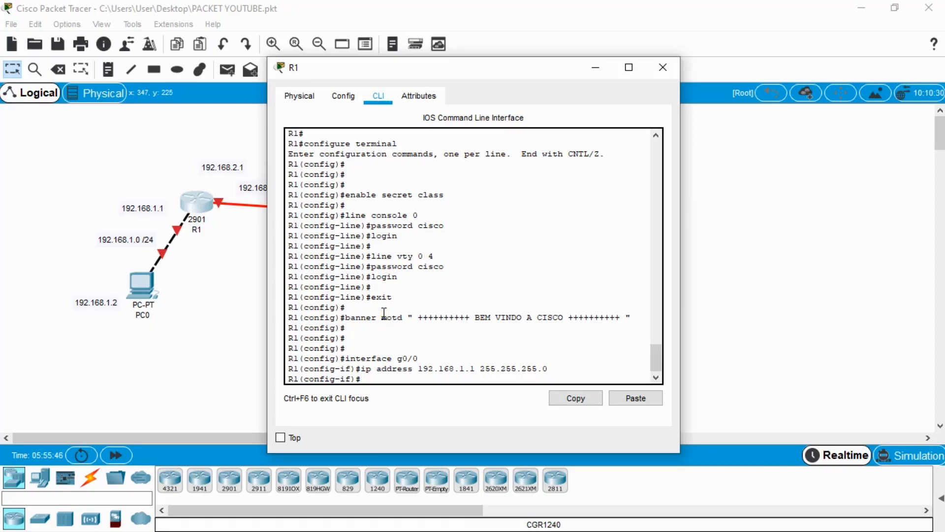
text(no shutdown)
key(Return)
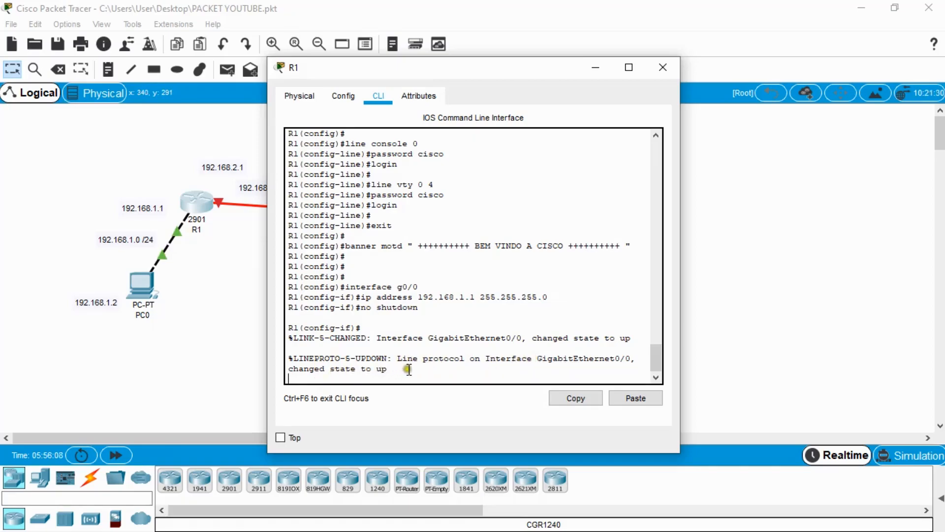
key(Return)
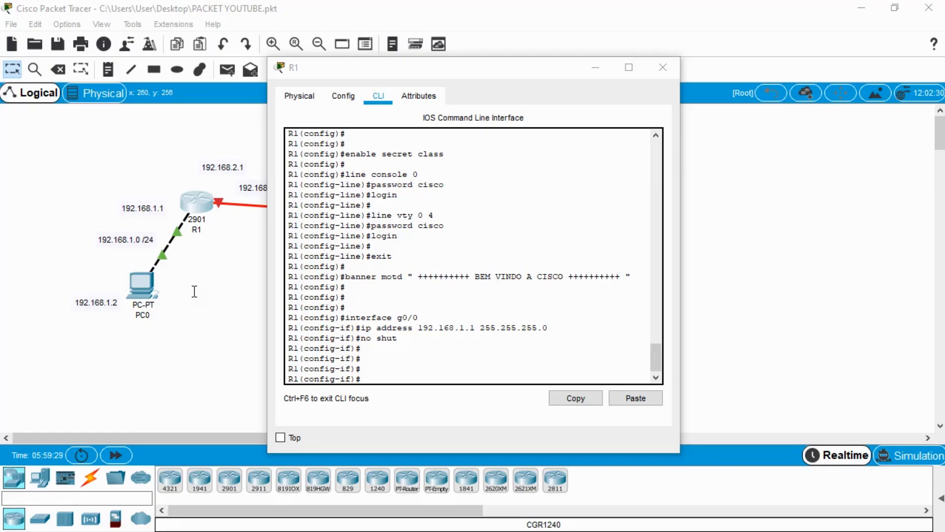
Configure R1's interface s0/0/0 with ip address 192.168.2.1 255.255.255.0 and enable it with no shutdown.
click(488, 366)
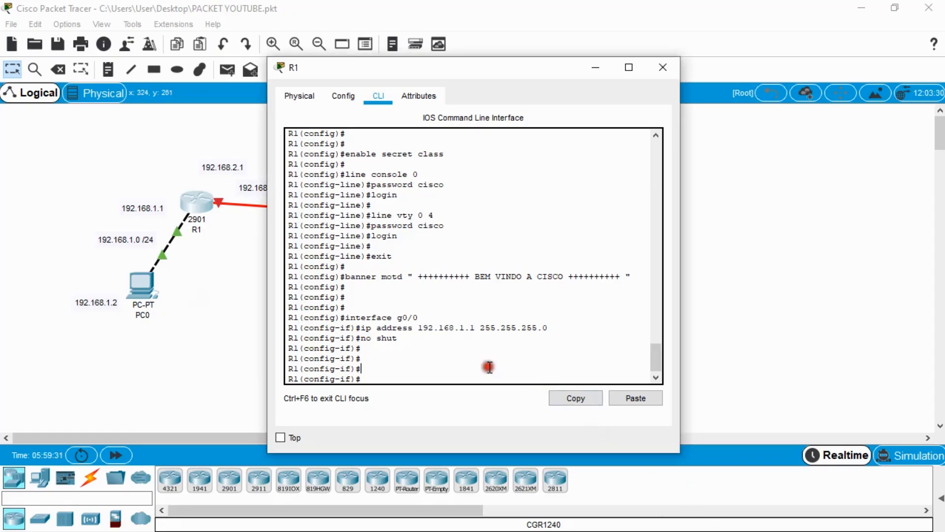
text(interface s0/0/0)
key(Return)
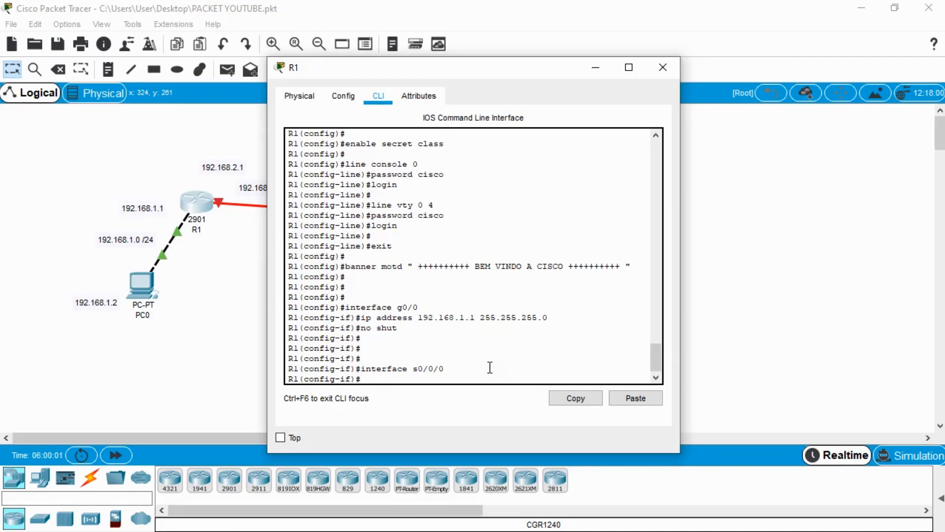
text(ip address 192.168.2.1)
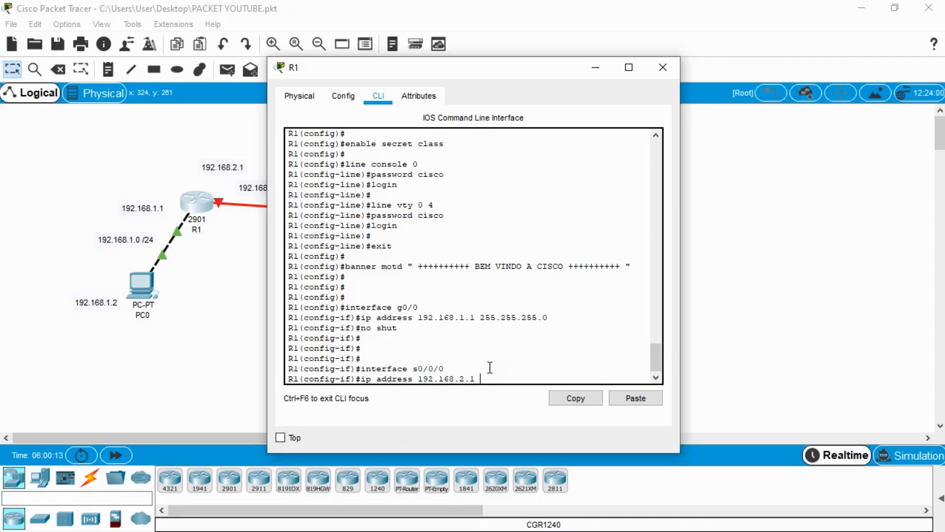
text( 255.255.255.0)
key(Return)
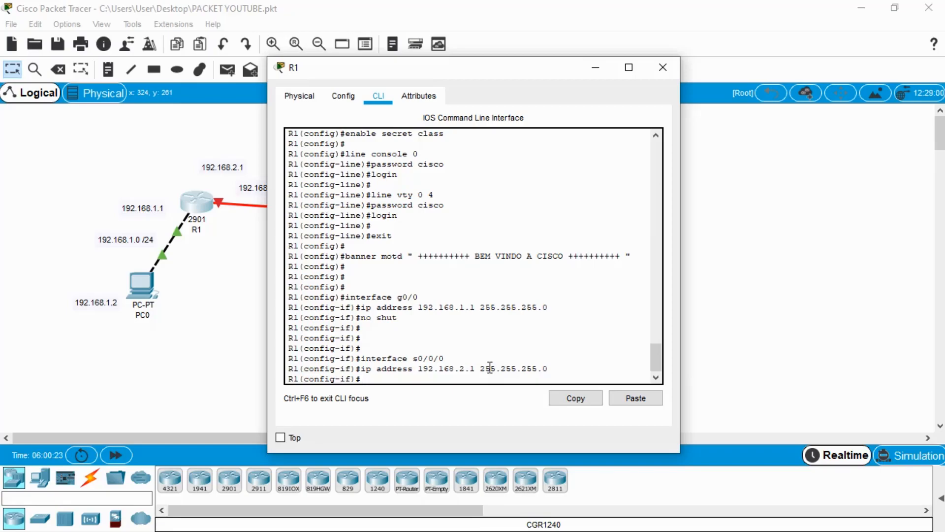
text(no shutdown)
key(Return)
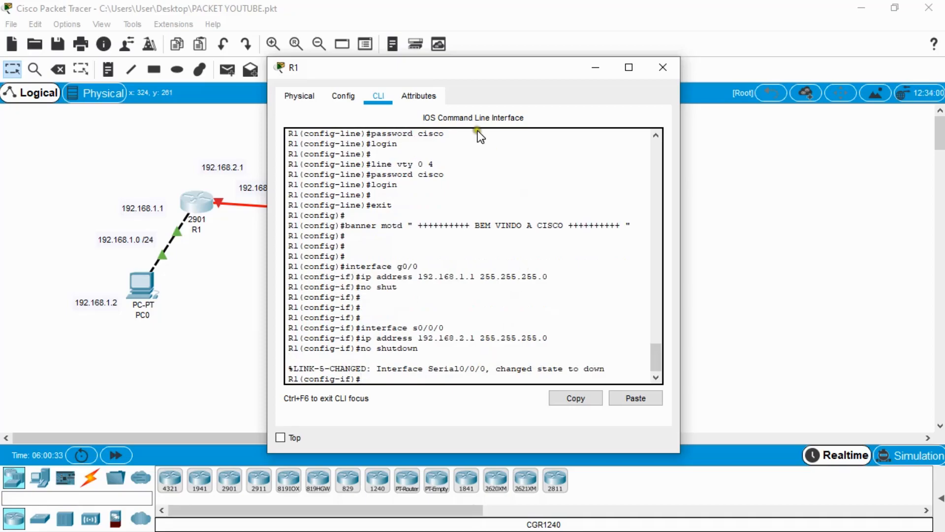
Open router R2's command line beside the topology and enter global configuration mode with configure terminal.
drag(461, 66, 676, 42)
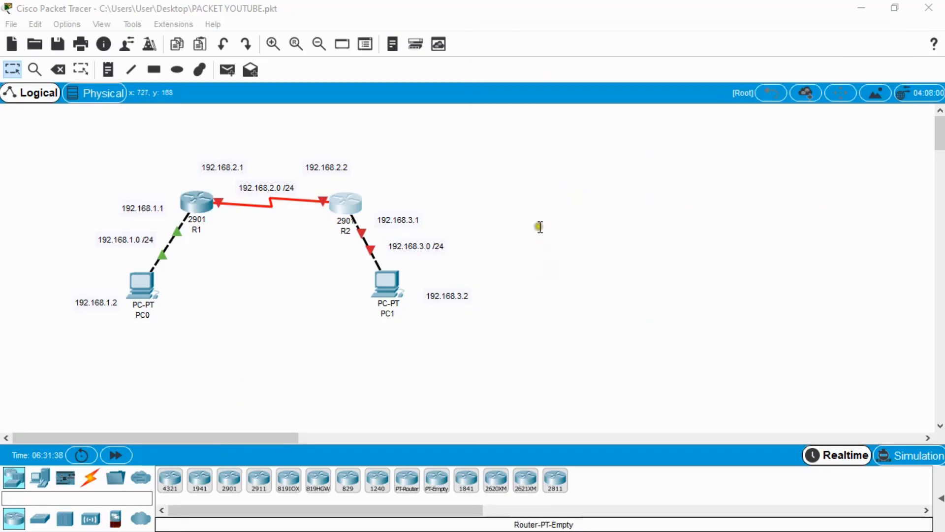
click(344, 204)
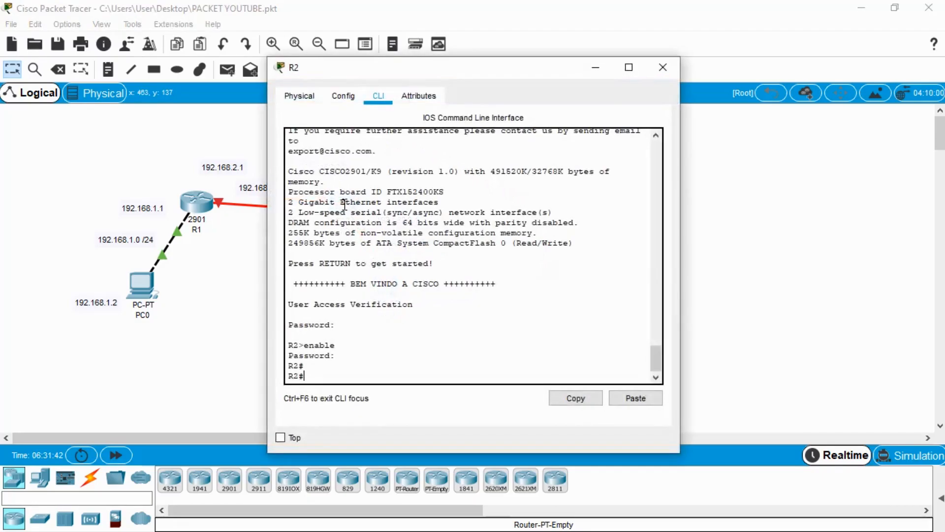
key(Return)
key(Return)
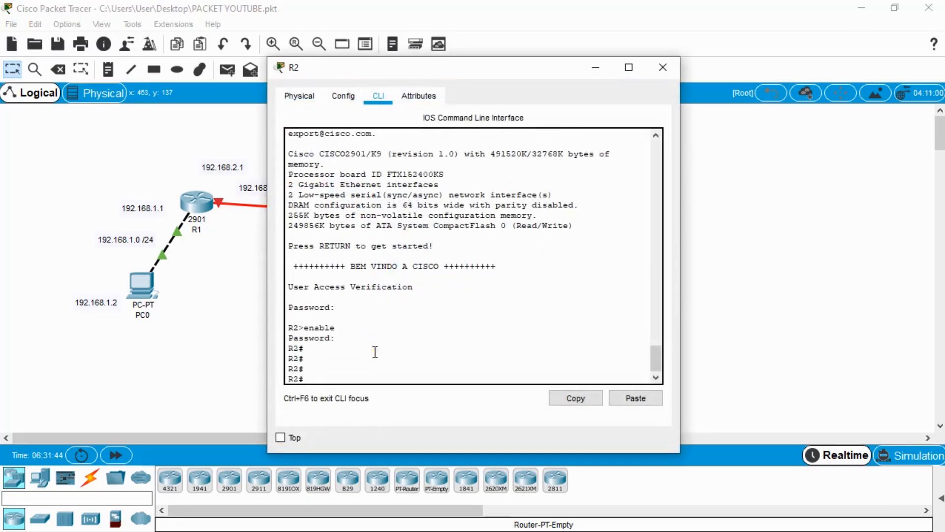
drag(477, 71, 697, 76)
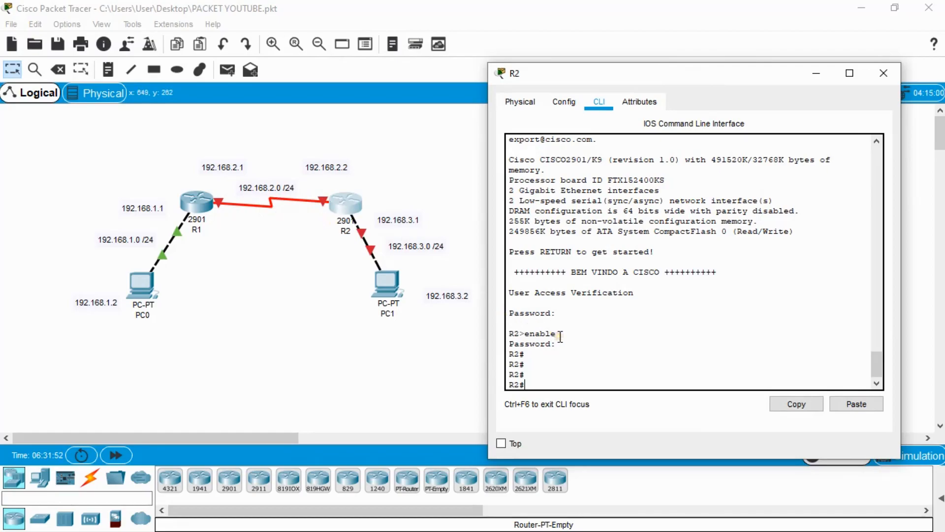
text(gure terminal)
key(Return)
key(Return)
key(Return)
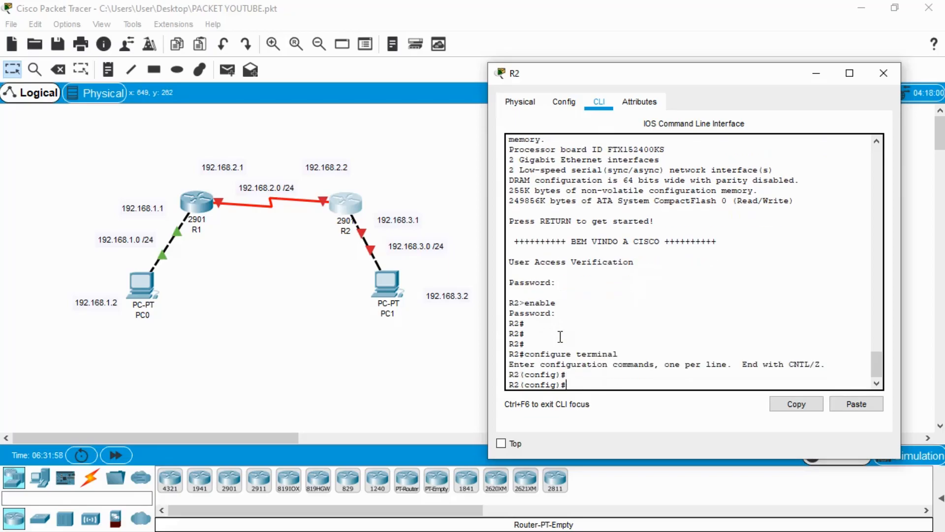
On R2, enter interface s0/0/0 and assign it ip address 192.168.2.2 255.255.255.0.
text(interface)
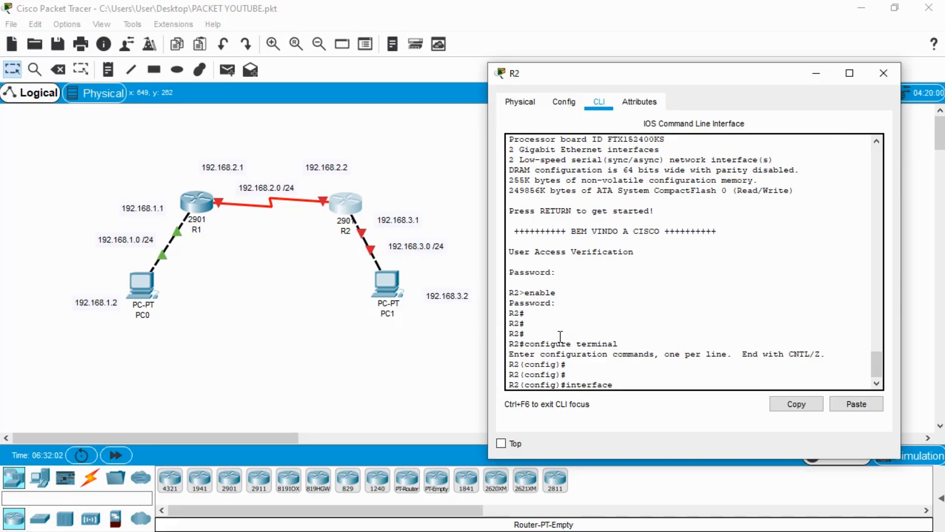
text( s0/0/0)
key(Return)
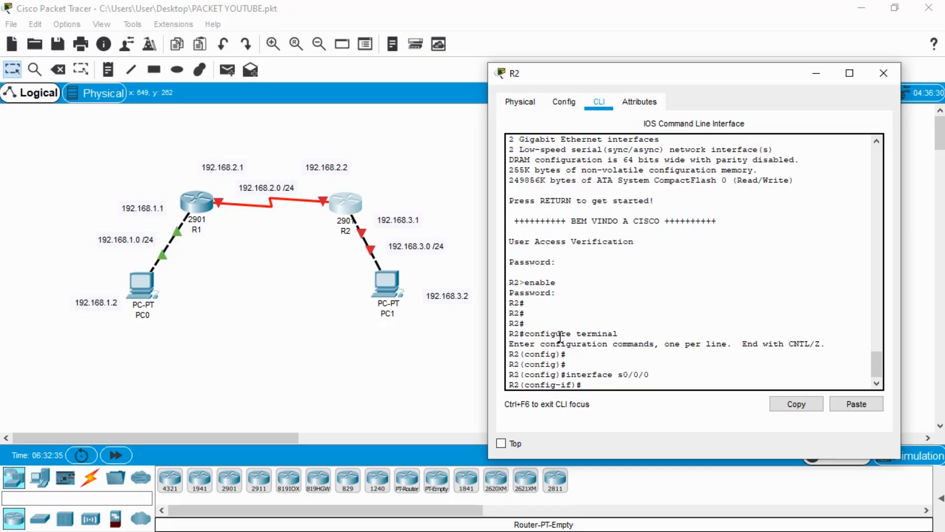
text(ip address 192.168.2.2.)
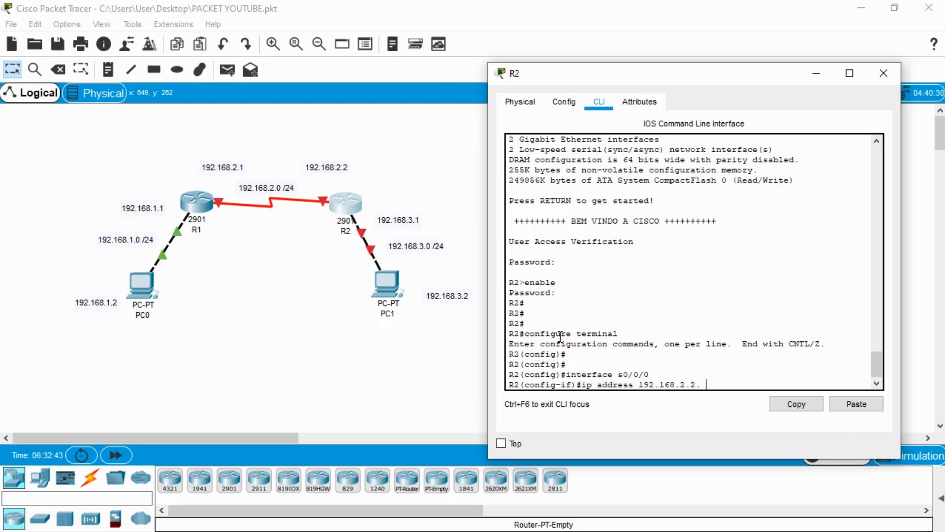
key(BackSpace)
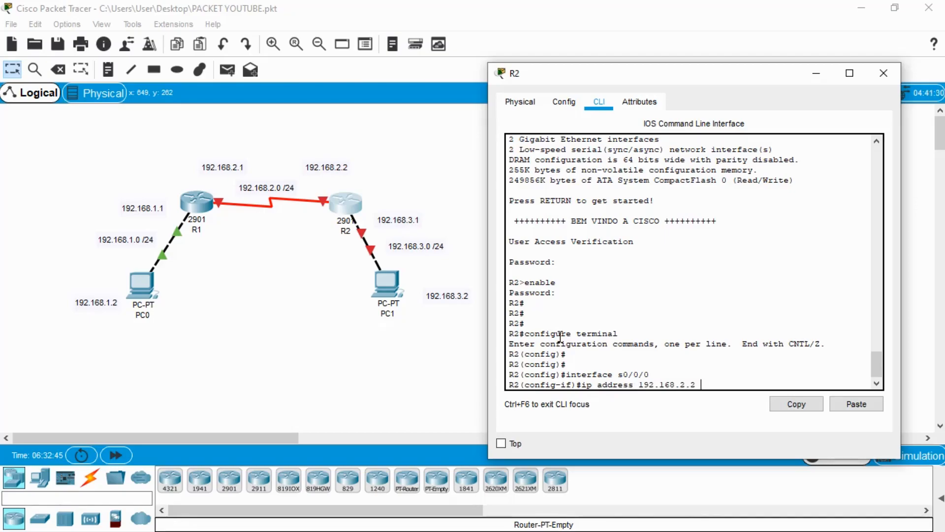
text(255.255.255.0)
key(Return)
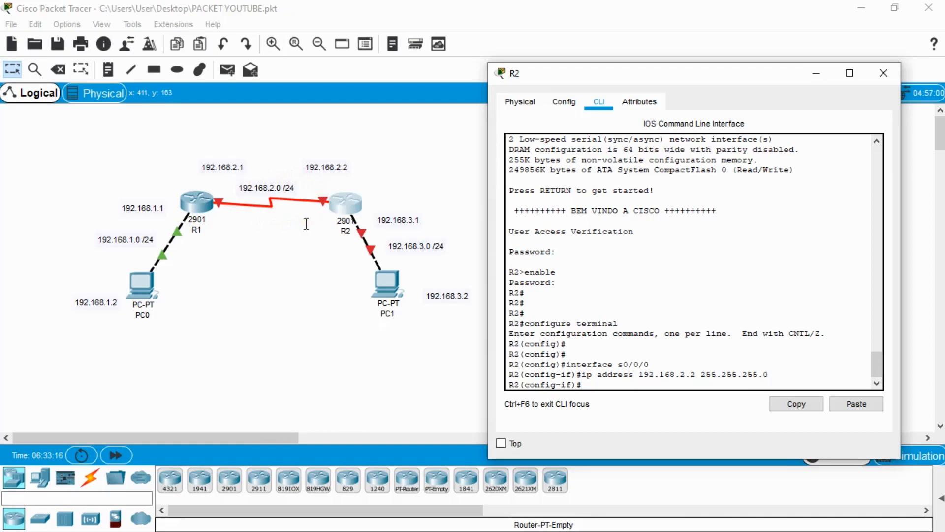
Enable R2's serial interface s0/0/0 with no shutdown and return to a clean configuration prompt.
click(326, 211)
text(no shutdown)
key(Return)
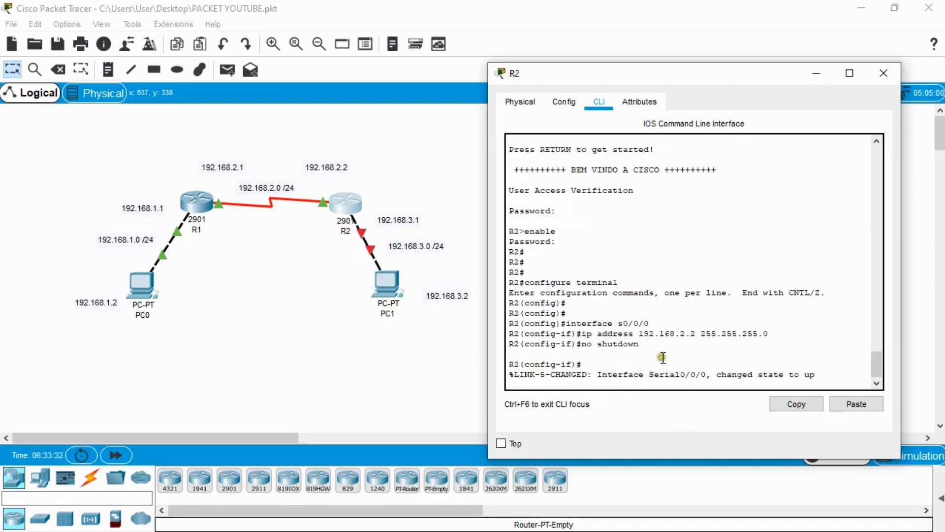
key(Return)
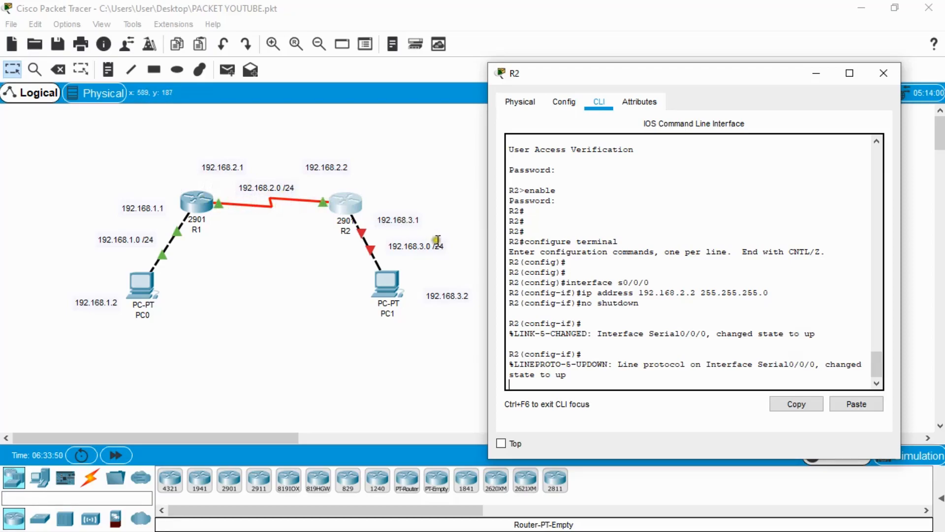
key(Return)
key(Return)
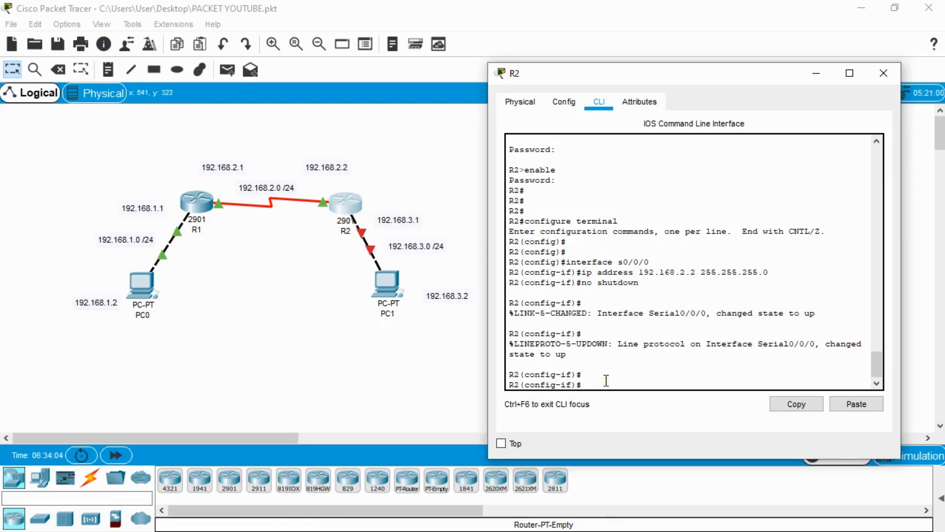
On R2, enter interface g0/0 and assign it ip address 192.168.3.1 255.255.255.0.
text(terface g0/0)
key(Return)
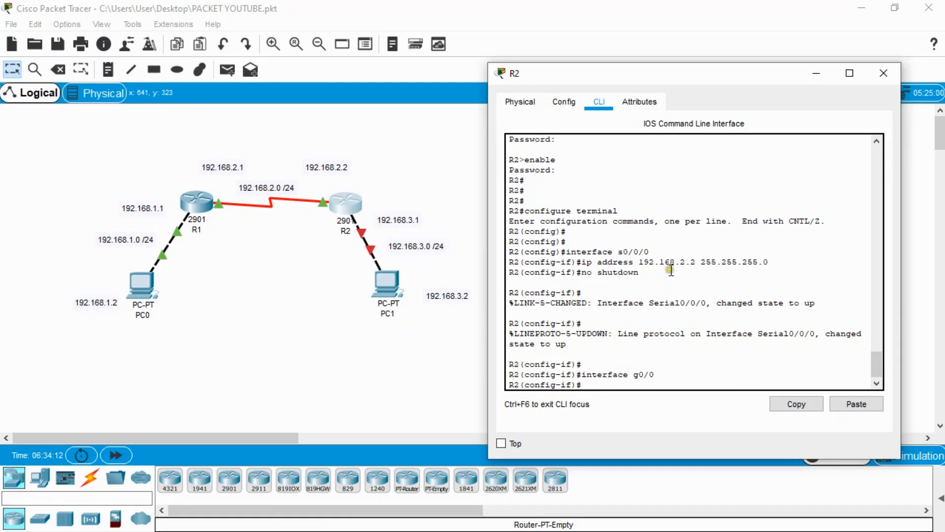
text(ip address 192)
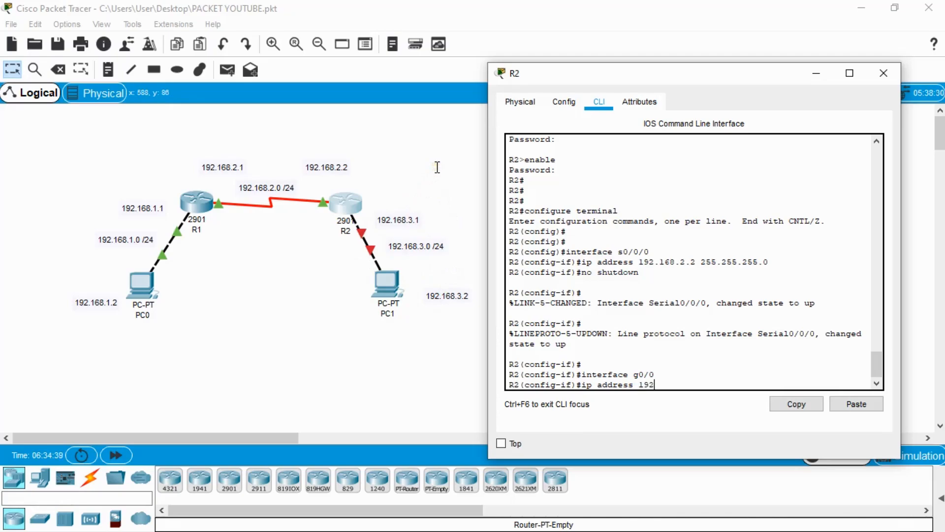
text(68.3.1 255.255.255)
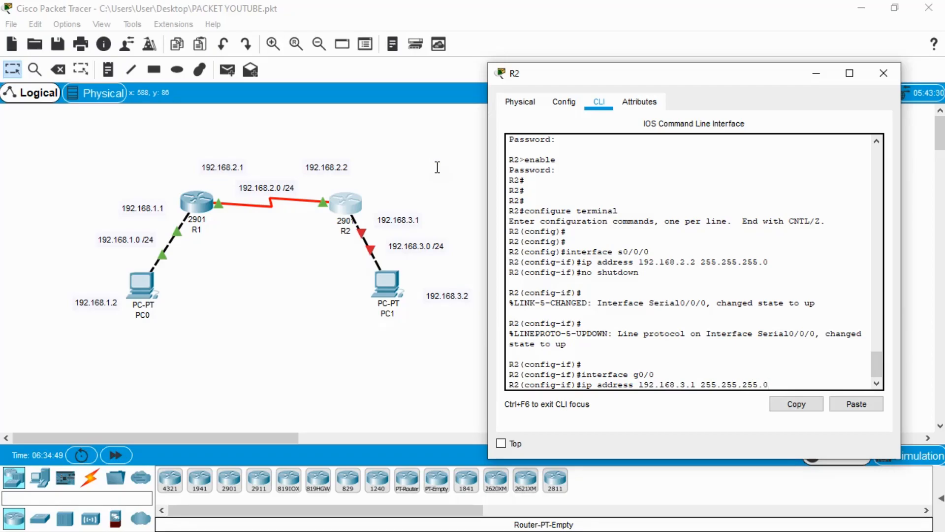
text(.0)
key(Return)
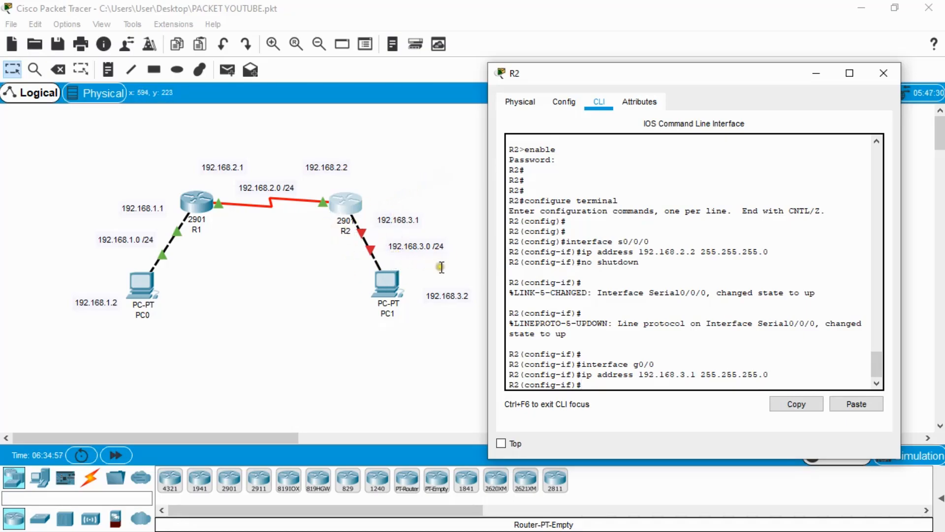
Enable R2's interface g0/0 with no shutdown and close the R2 window.
text(no sh)
key(BackSpace)
text(own)
key(Return)
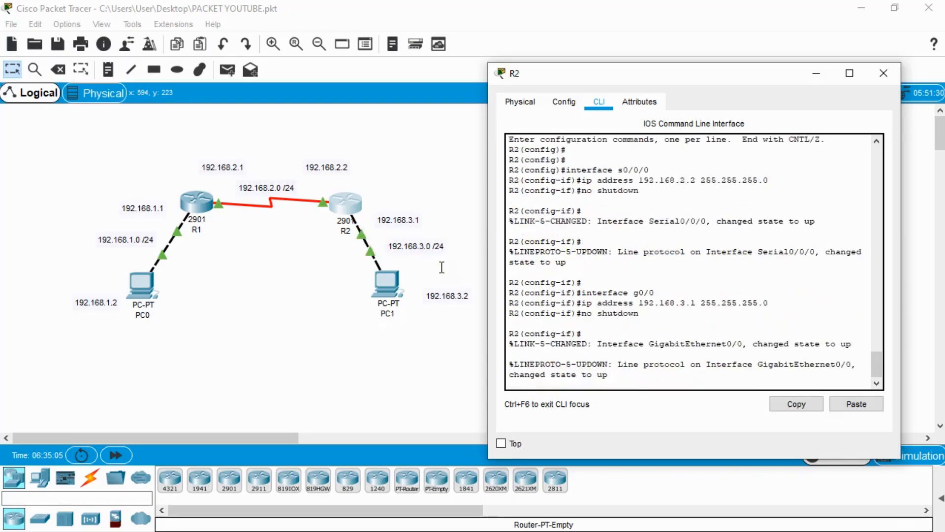
key(Return)
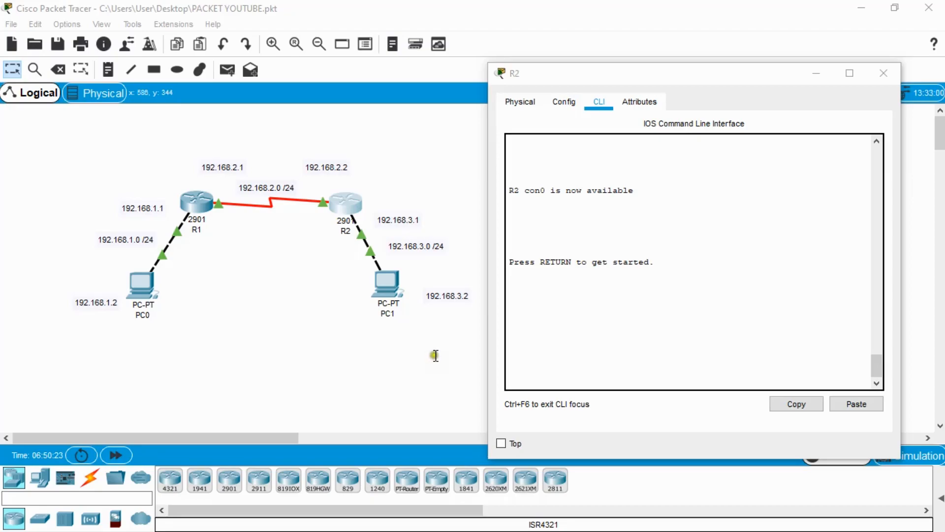
click(884, 73)
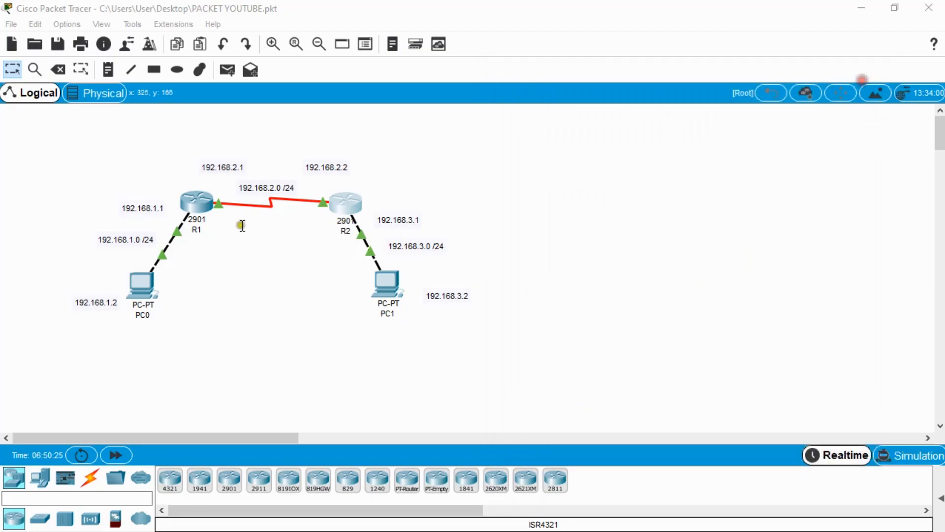
In PC0's IP configuration, set the static IPv4 address to 192.168.1.2 with subnet mask 255.255.255.0.
click(143, 287)
click(143, 286)
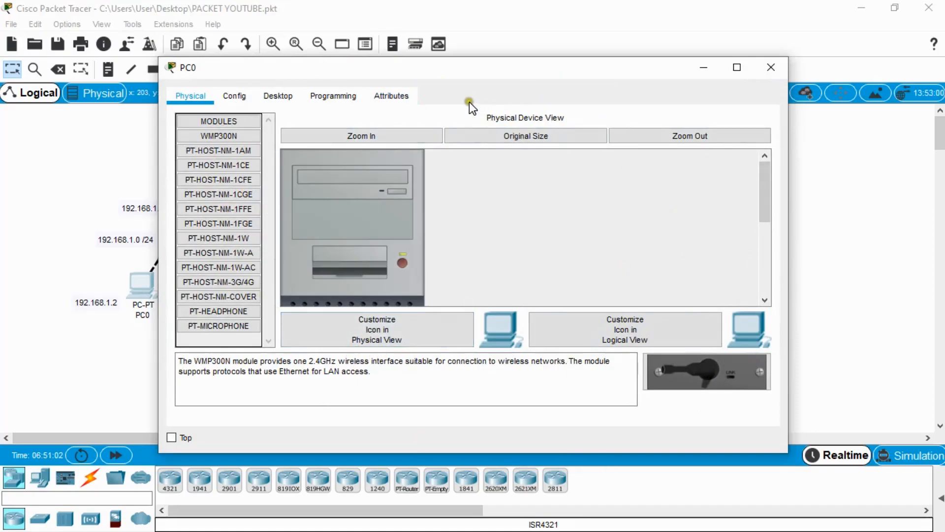
click(281, 99)
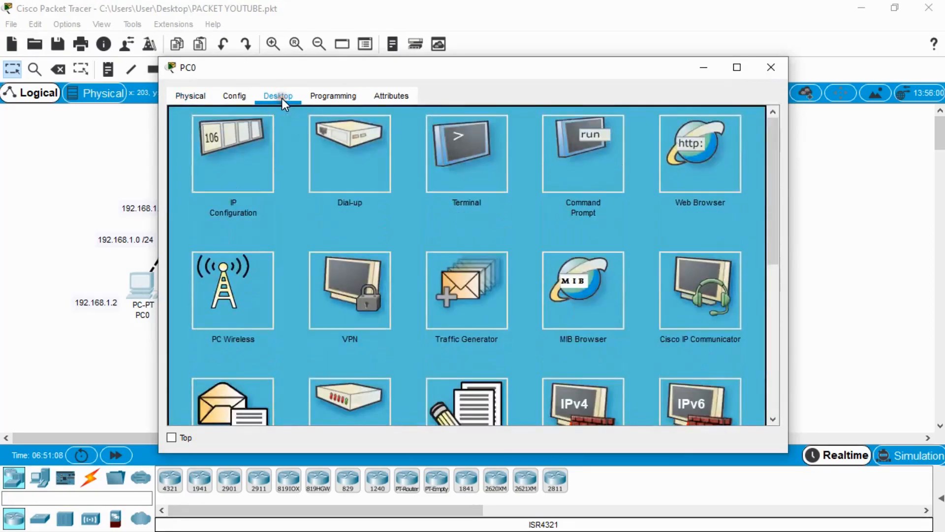
click(235, 150)
click(437, 135)
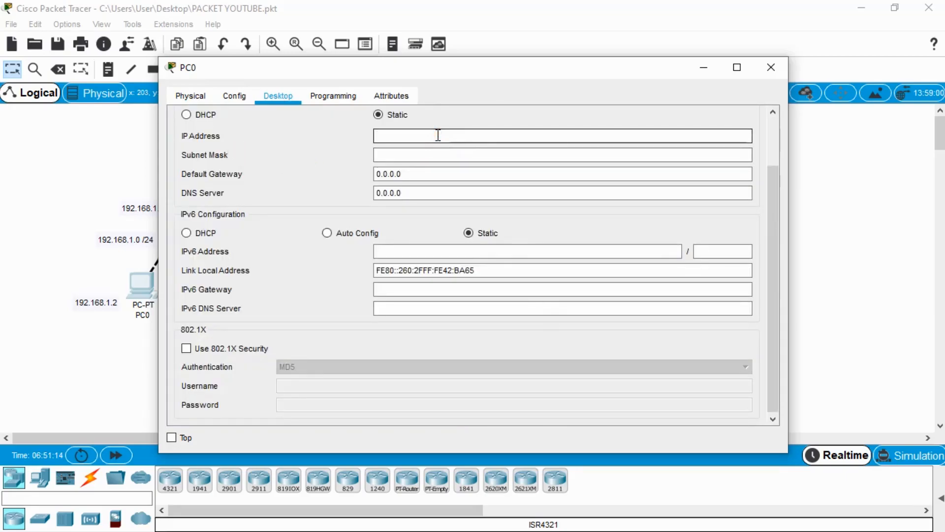
drag(389, 65, 474, 63)
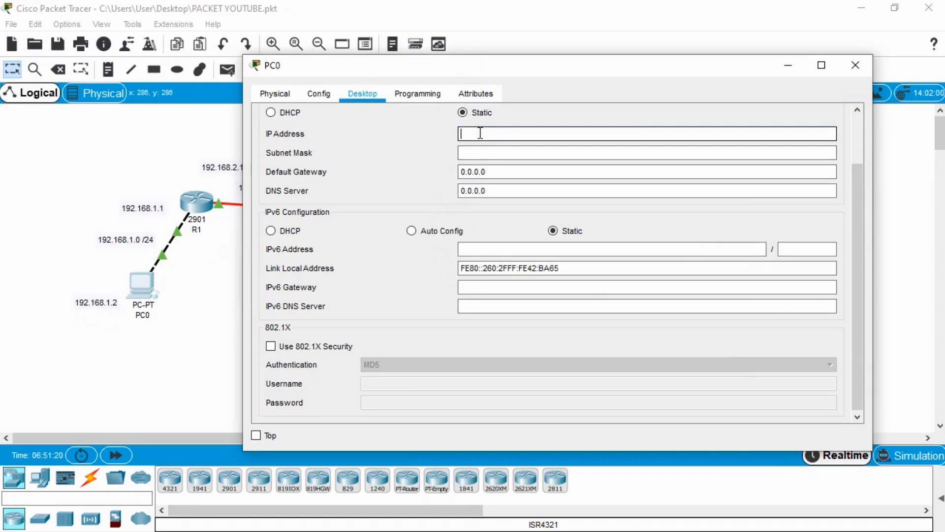
text(192.168.1.2)
click(486, 151)
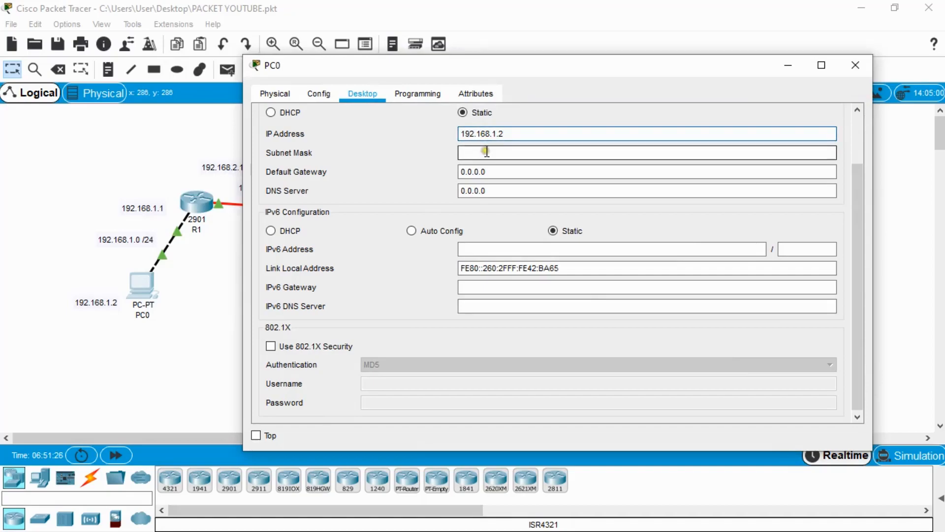
click(486, 152)
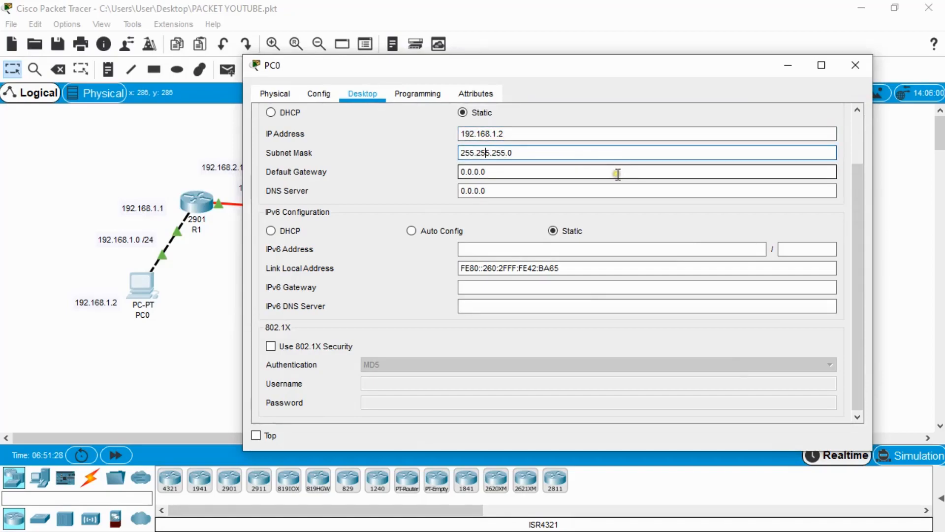
click(543, 151)
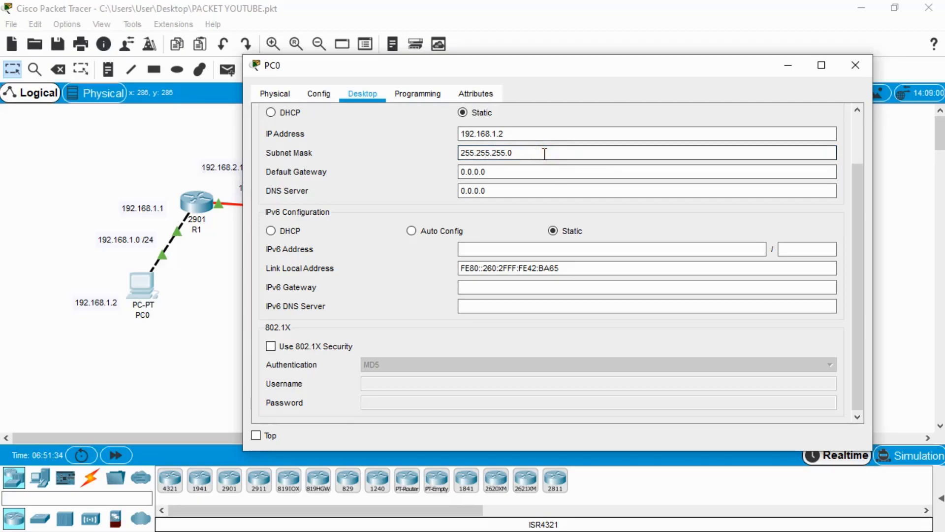
Set PC0's default gateway to 192.168.1.1 and close the PC0 window.
click(470, 191)
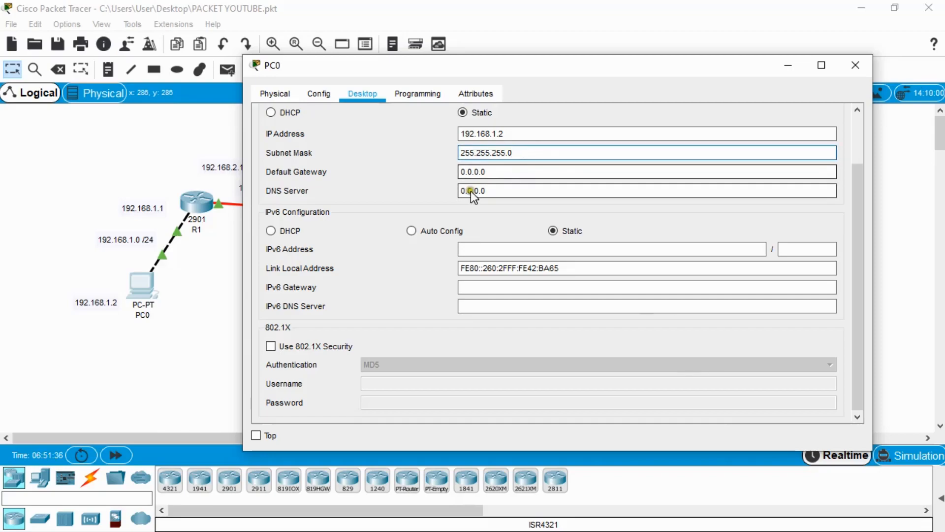
click(461, 172)
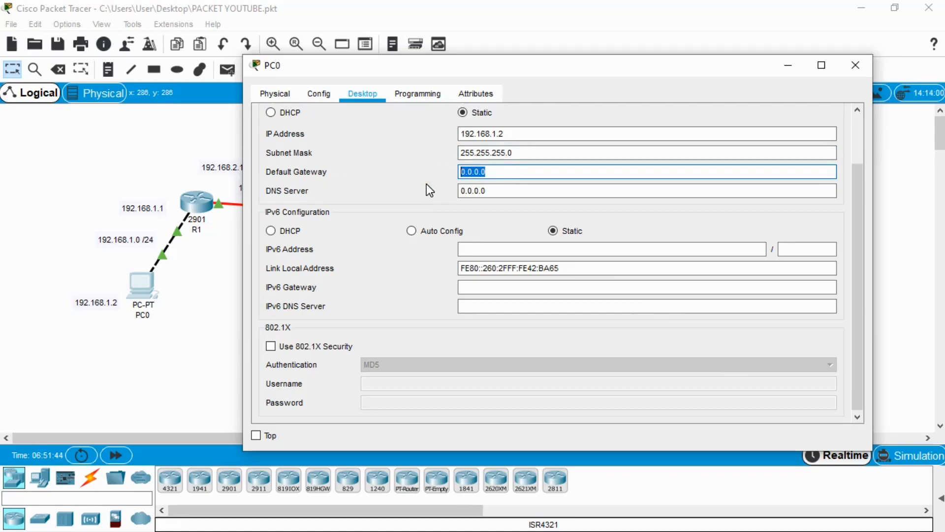
text(192.168.1.1)
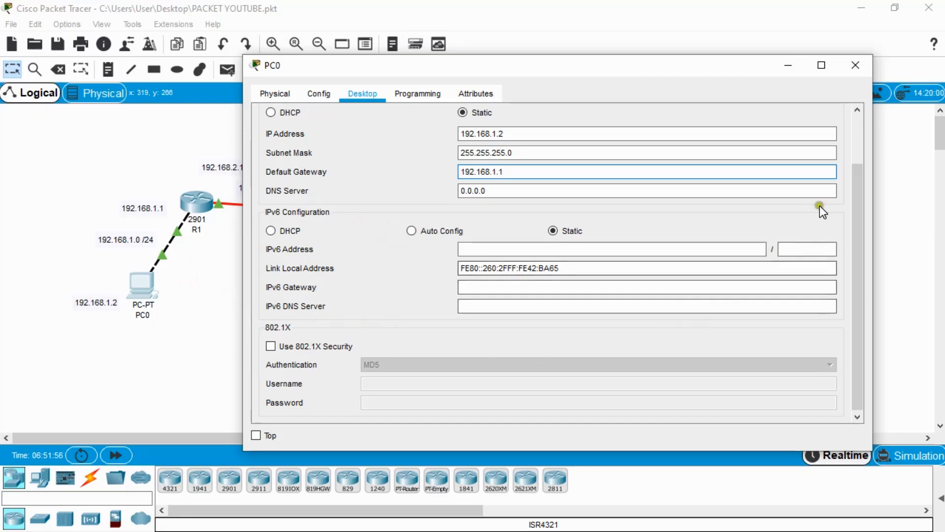
click(855, 69)
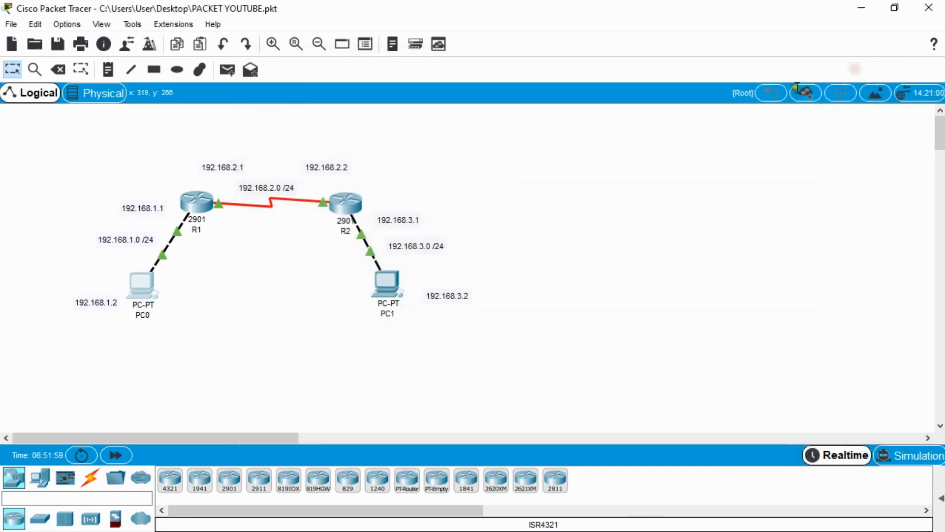
In PC1's IP configuration, set the static IPv4 address to 192.168.3.2 with subnet mask 255.255.255.0.
click(390, 286)
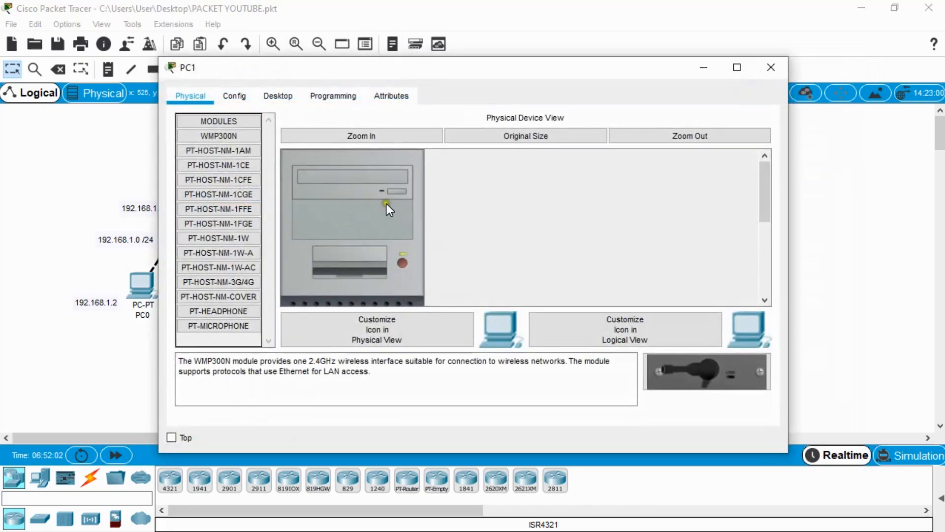
click(273, 97)
drag(445, 70, 827, 70)
drag(664, 70, 602, 68)
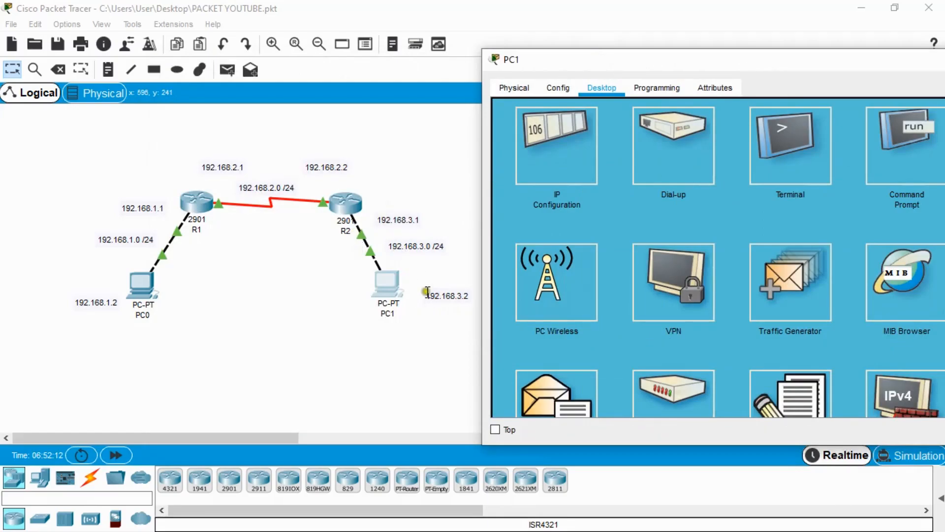
click(567, 126)
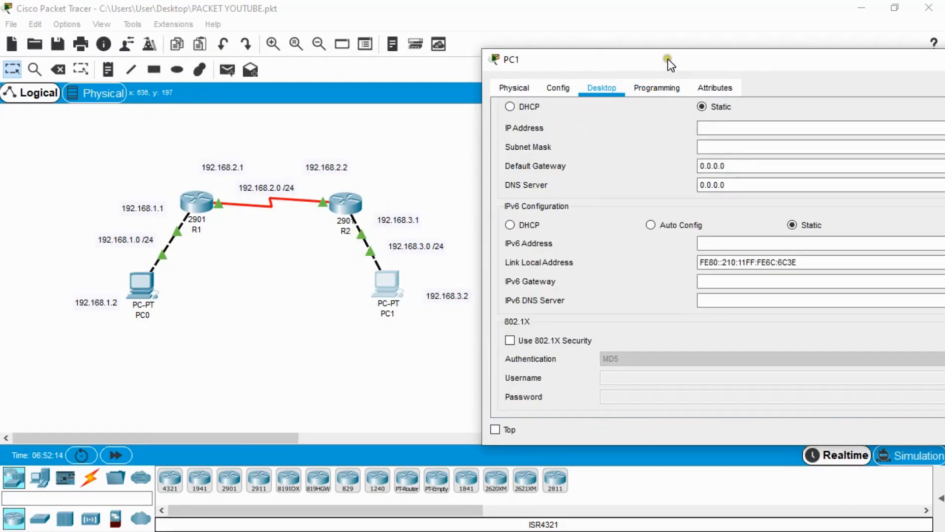
drag(668, 58, 658, 57)
click(712, 127)
text(192.16)
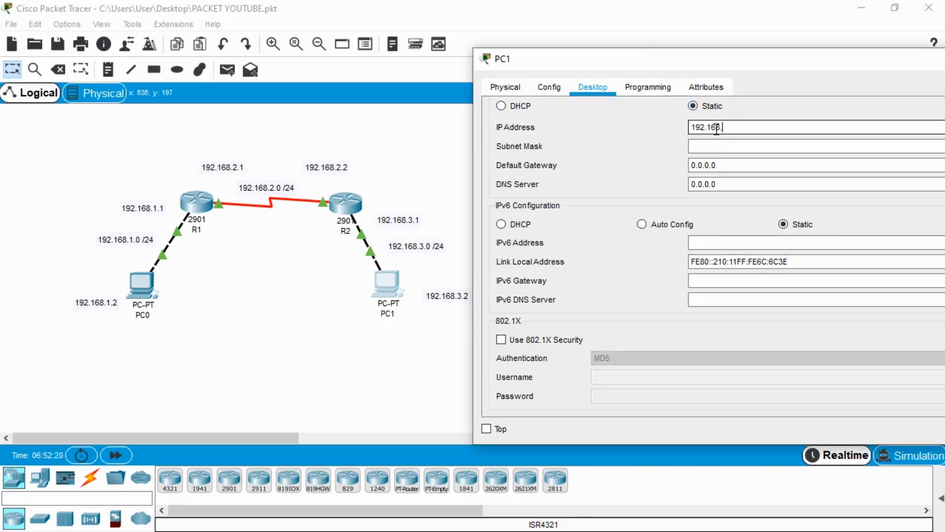
text(8.3.2)
click(774, 145)
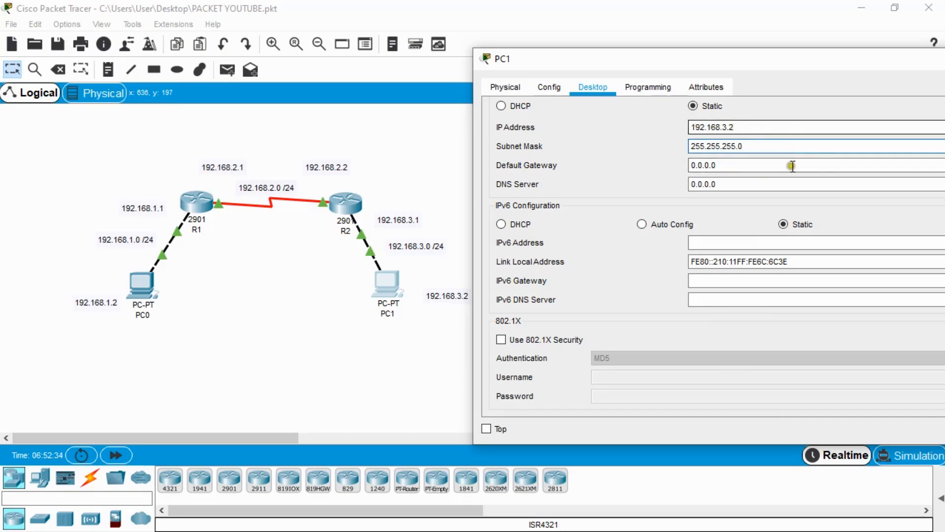
Set PC1's default gateway to 192.168.3.1 and close the PC1 window.
key(Tab)
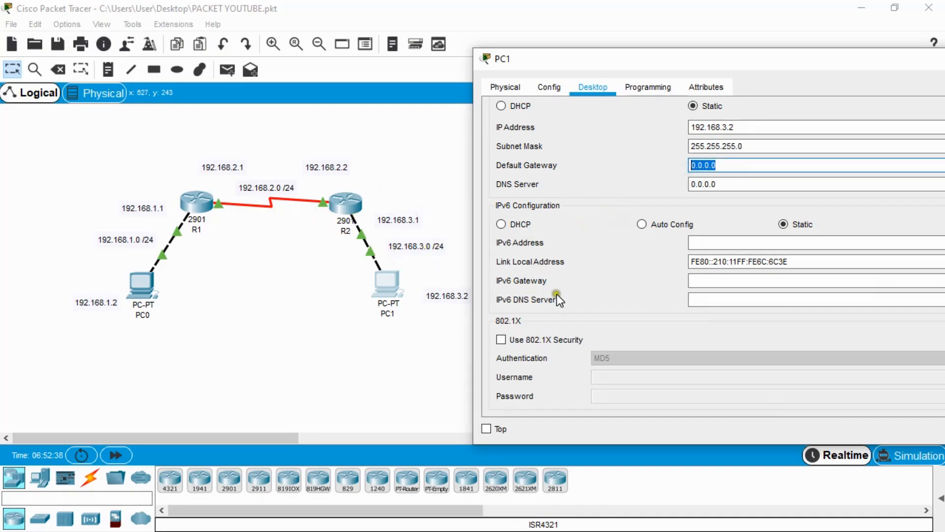
text(192.168.3.1)
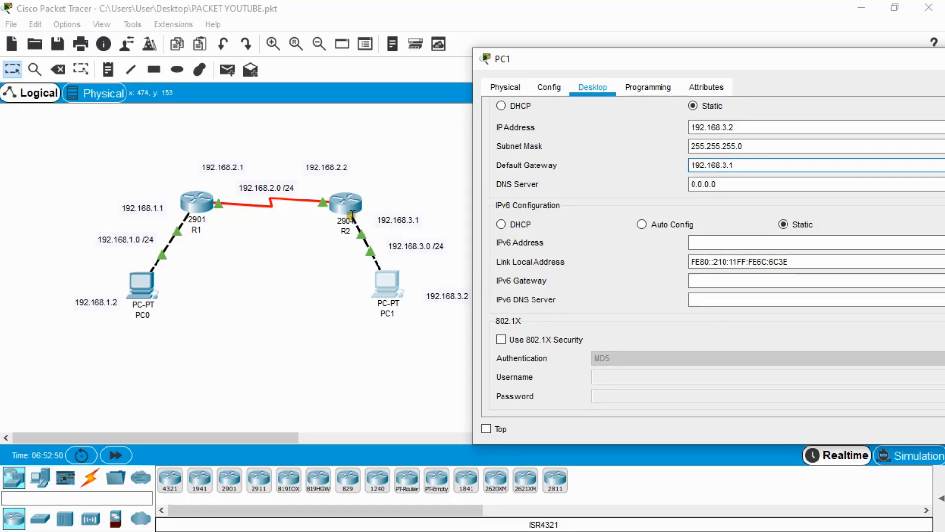
drag(626, 60, 396, 48)
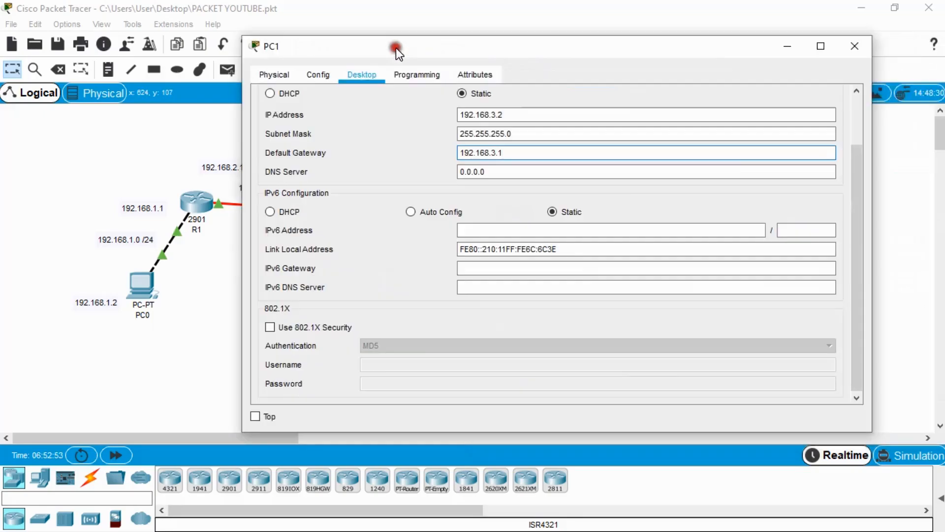
click(865, 50)
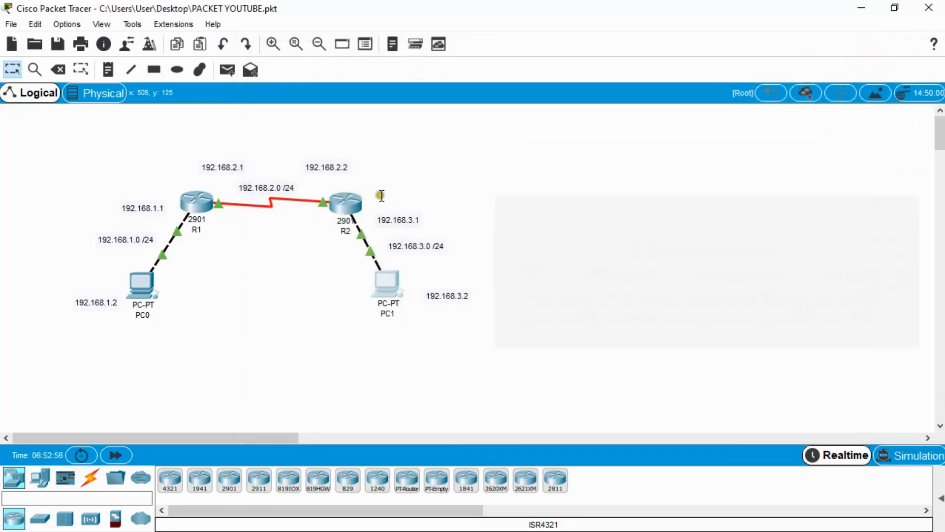